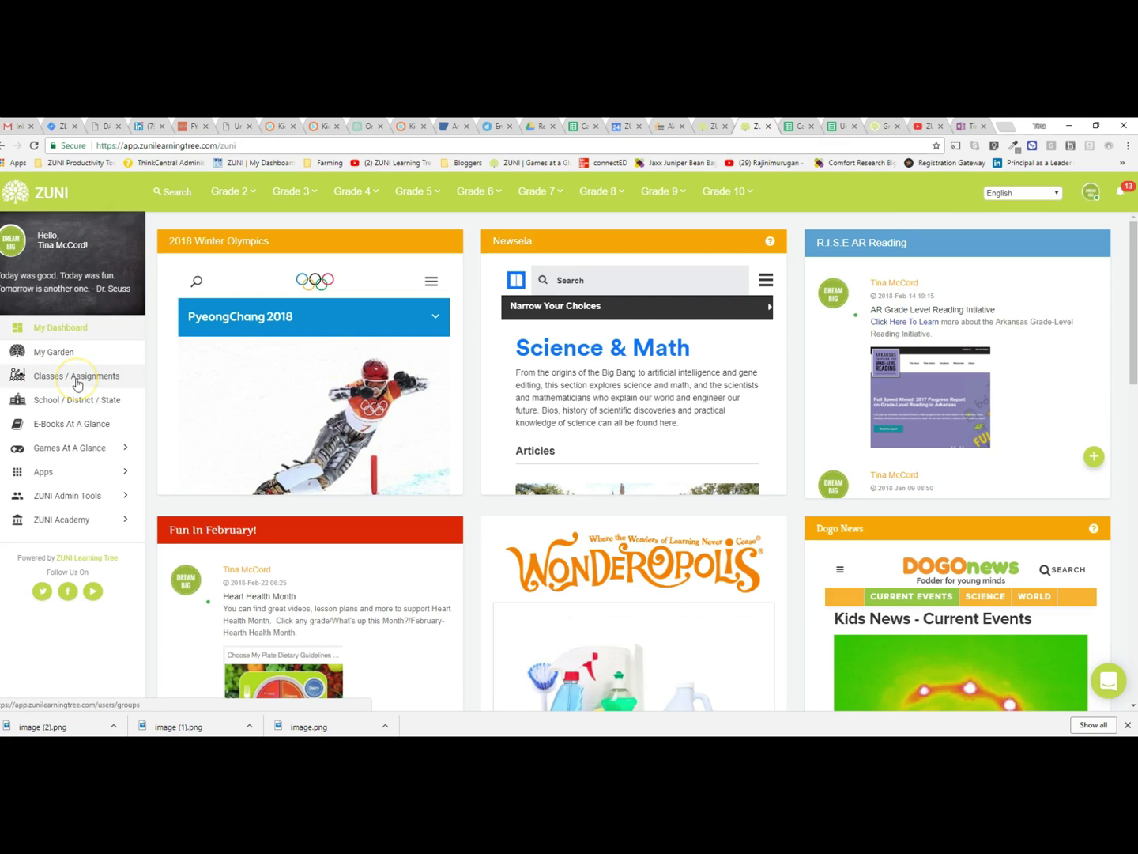
- Open the classes and assignments area, look through the non-class assignments and Google Classroom sections, and return to My Classes
{"action": "left_click", "coordinate": [77, 383]}
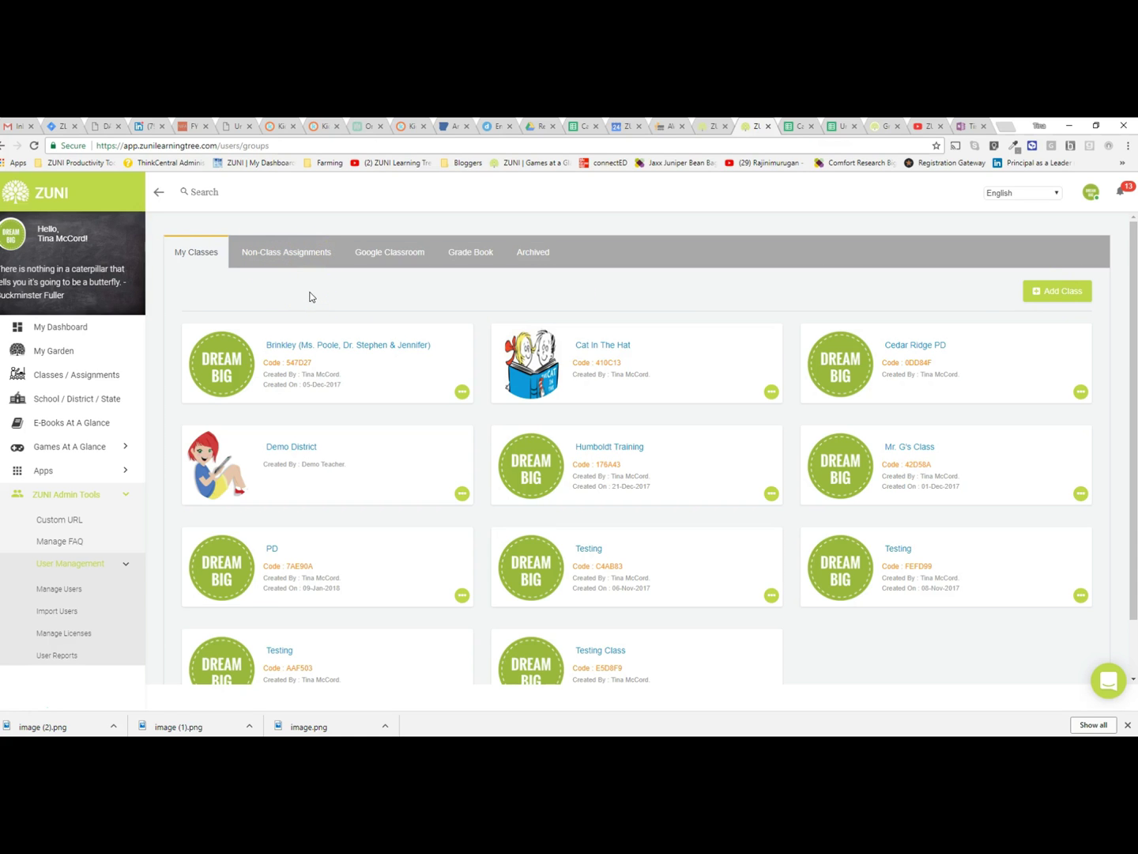
{"action": "left_click", "coordinate": [290, 271]}
{"action": "left_click", "coordinate": [381, 254]}
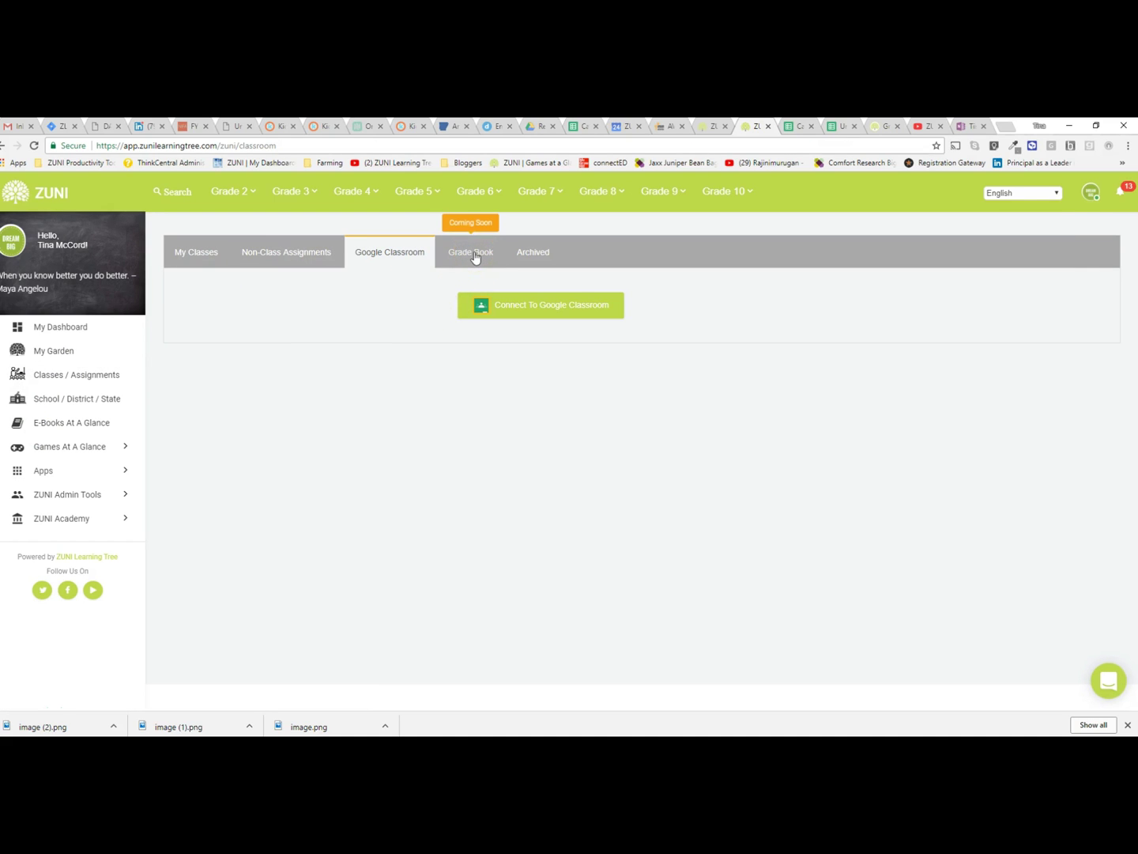
{"action": "left_click", "coordinate": [531, 256]}
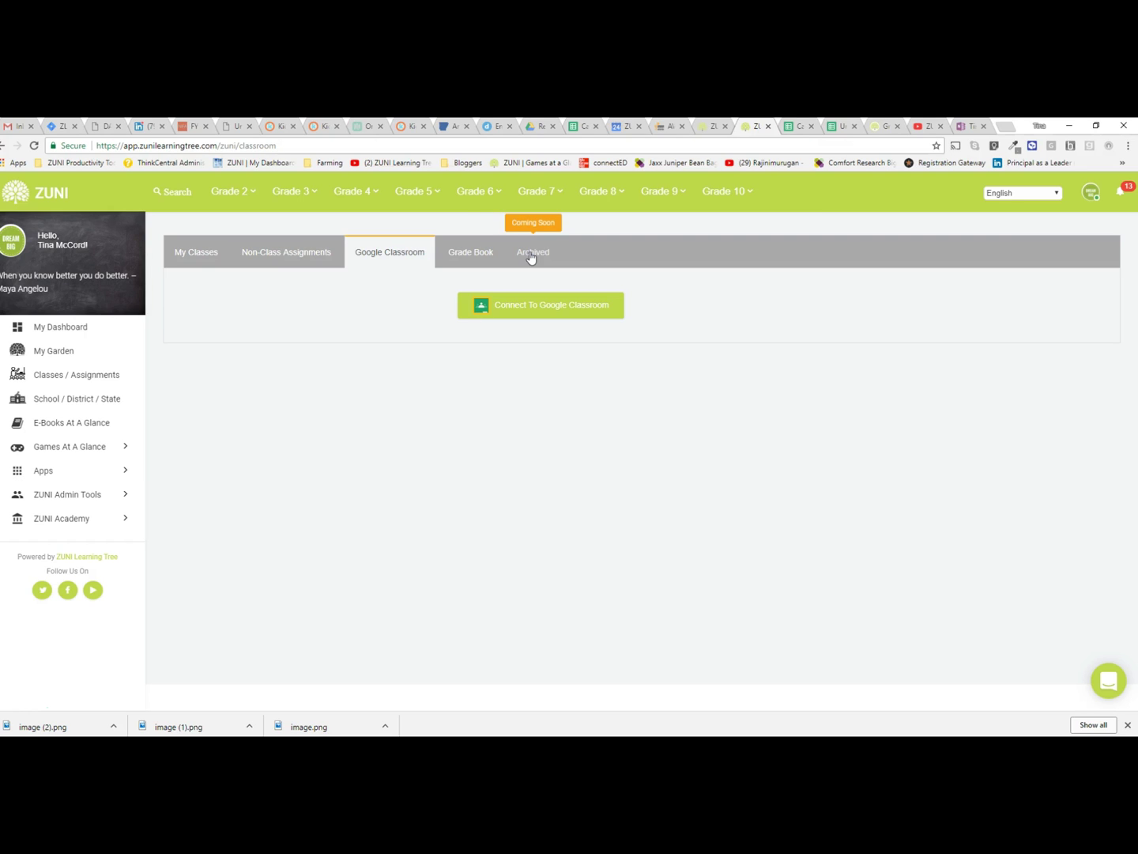
{"action": "left_click", "coordinate": [196, 254]}
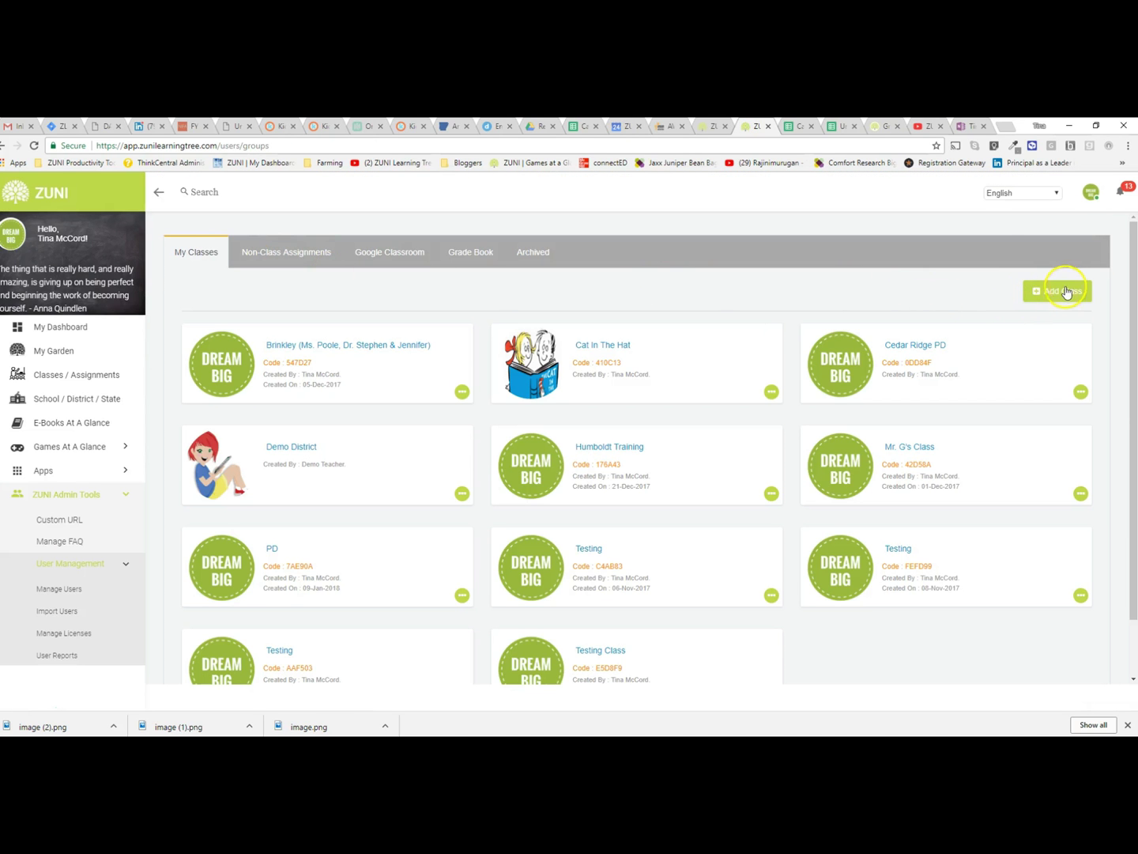
- Create and save a class named New Class, and choose to add students to it now
{"action": "left_click", "coordinate": [1065, 292]}
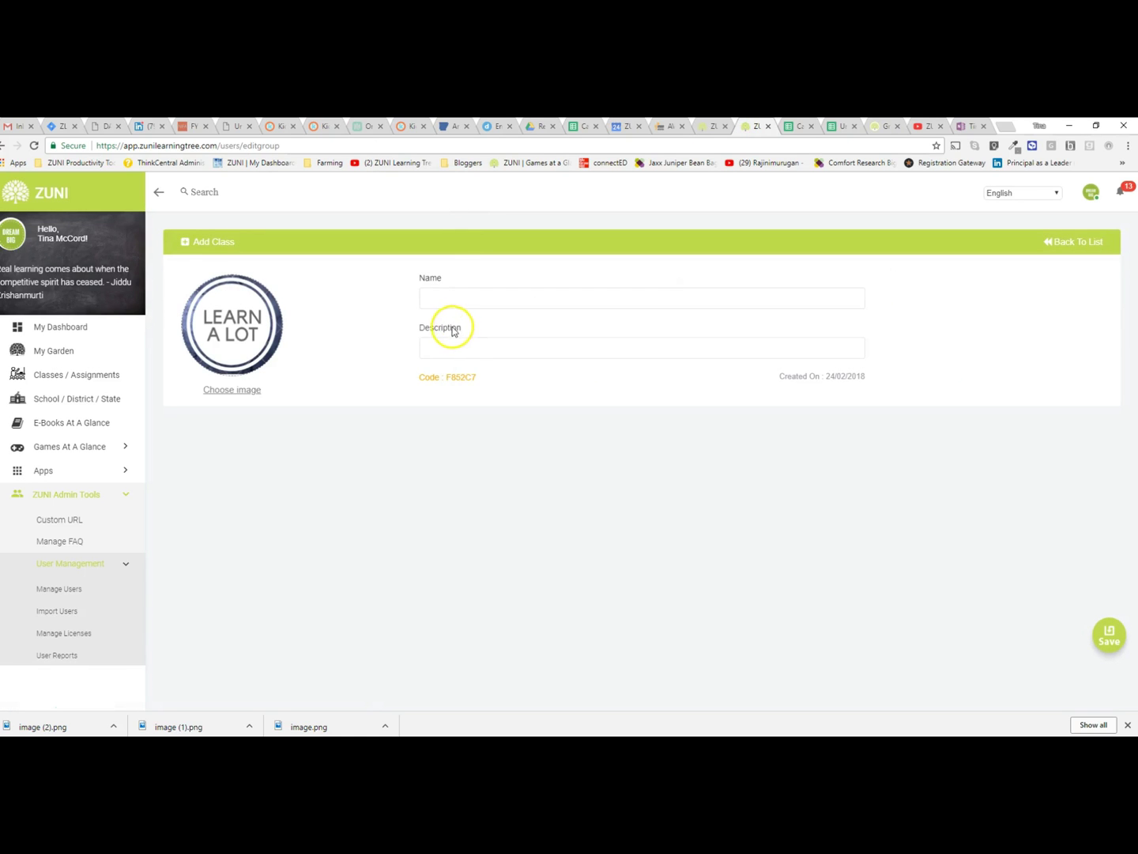
{"action": "left_click", "coordinate": [450, 297]}
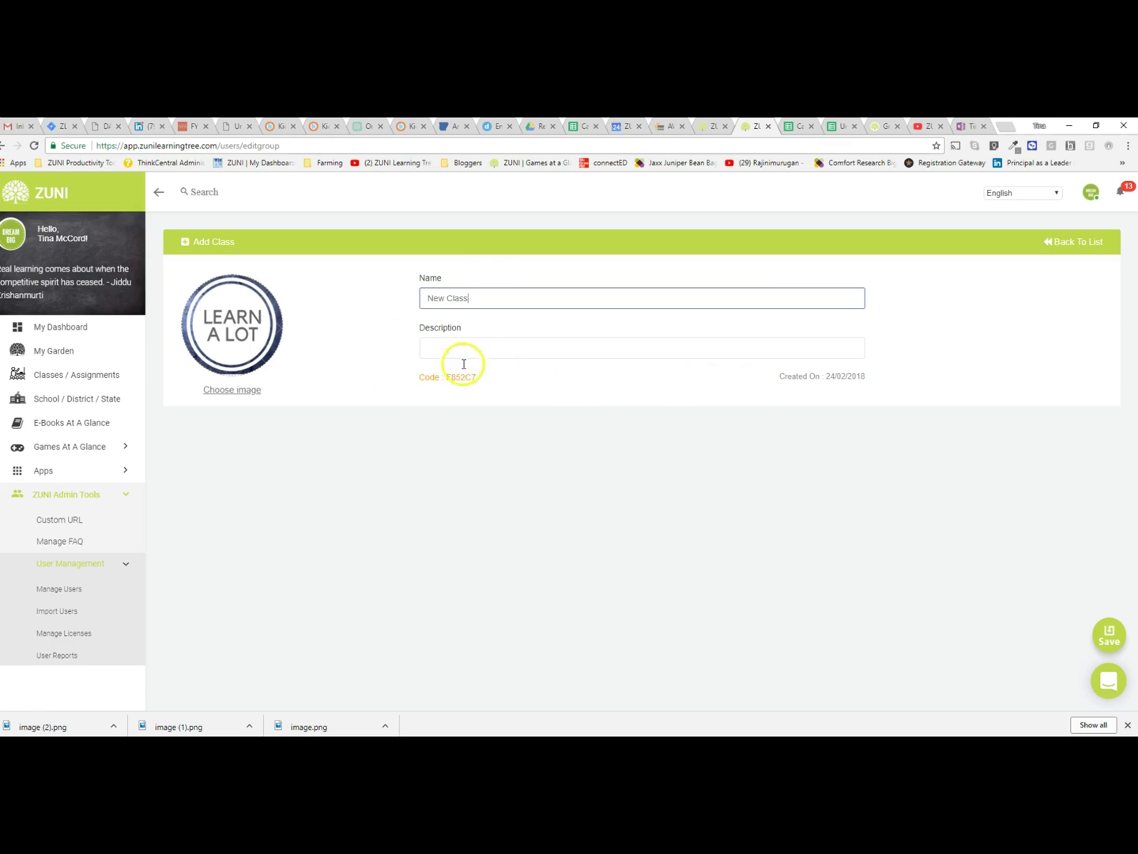
{"action": "left_click", "coordinate": [1109, 635]}
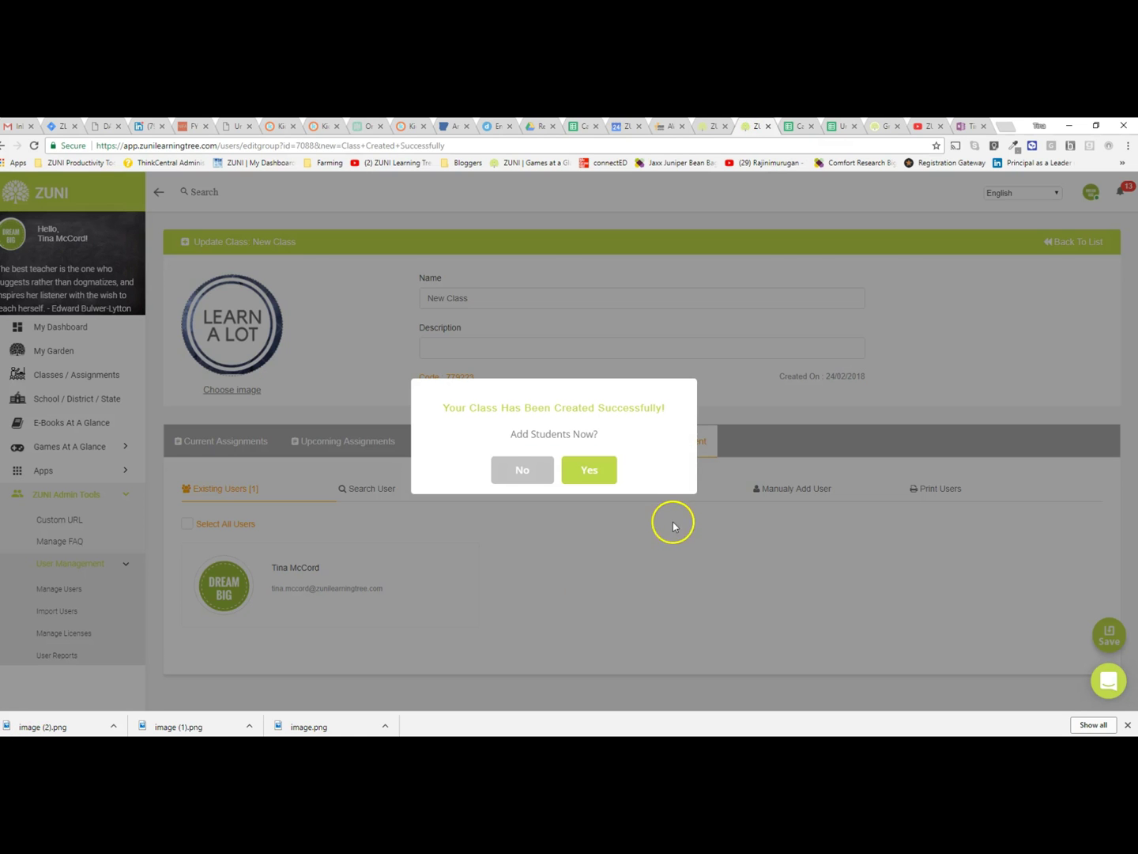
{"action": "left_click", "coordinate": [593, 472]}
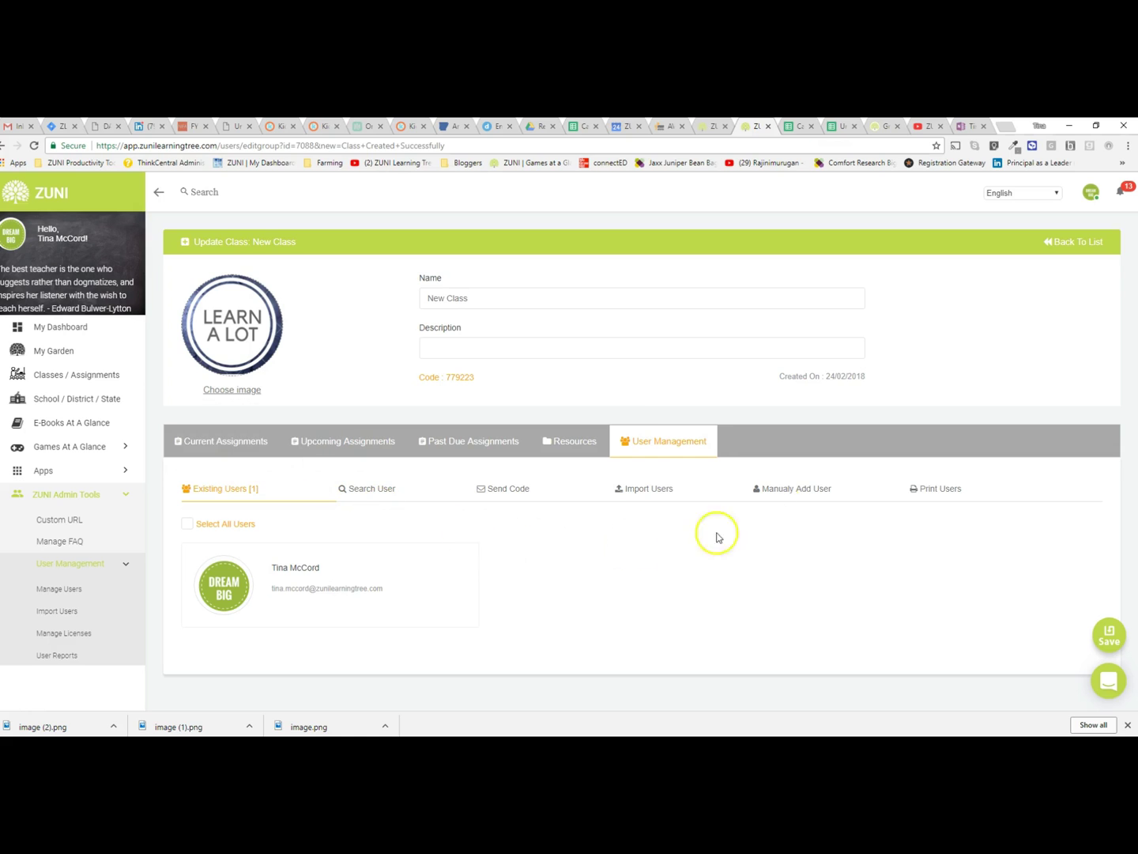
- View the new class's current assignments and return to its user management
{"action": "left_click", "coordinate": [216, 441]}
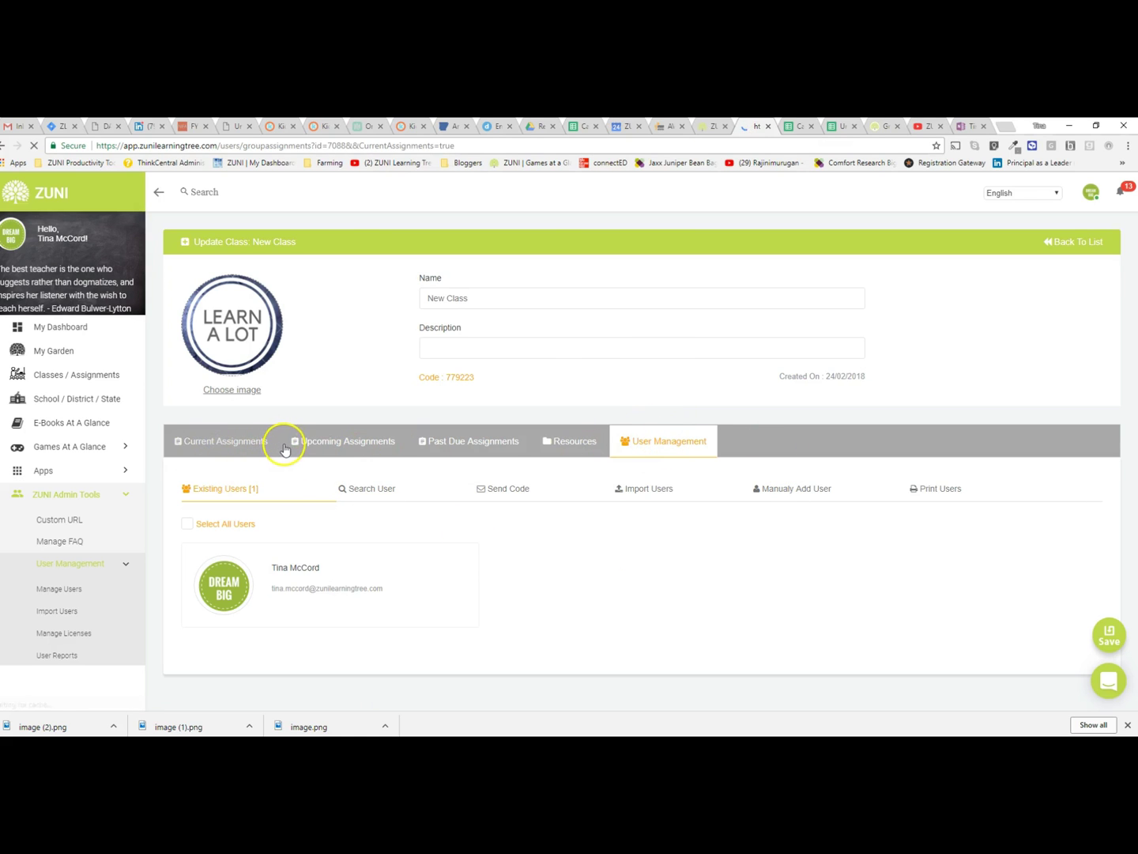
{"action": "left_click", "coordinate": [228, 451]}
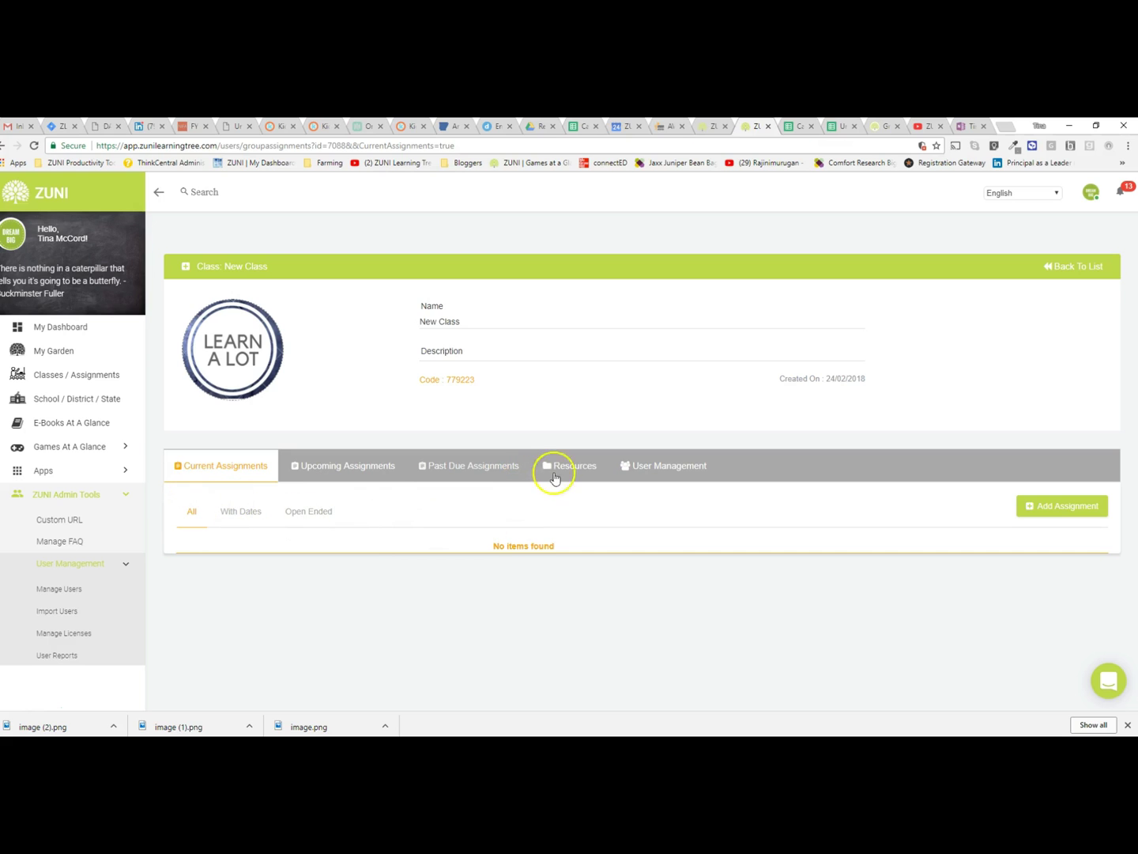
{"action": "left_click", "coordinate": [676, 468]}
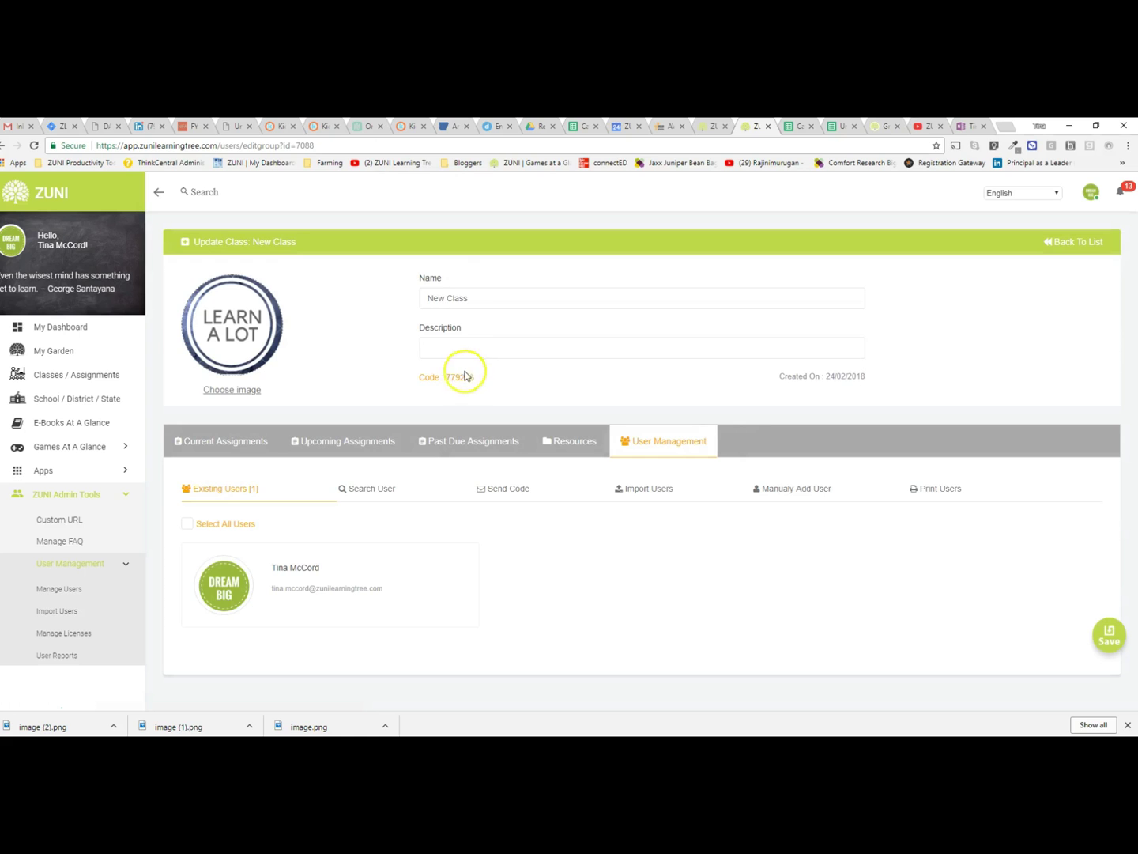
- Open the form for manually adding a user to New Class and look over its fields
{"action": "mouse_move", "coordinate": [655, 495]}
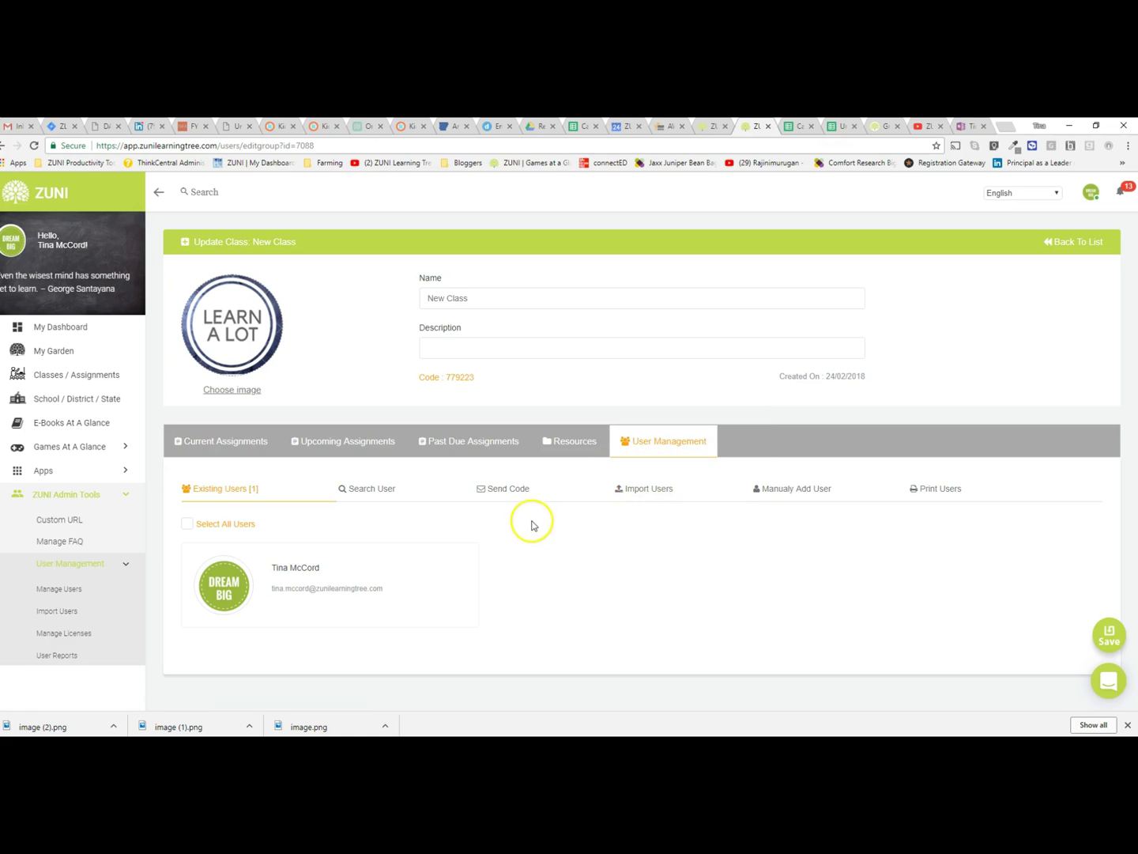
{"action": "mouse_move", "coordinate": [504, 492]}
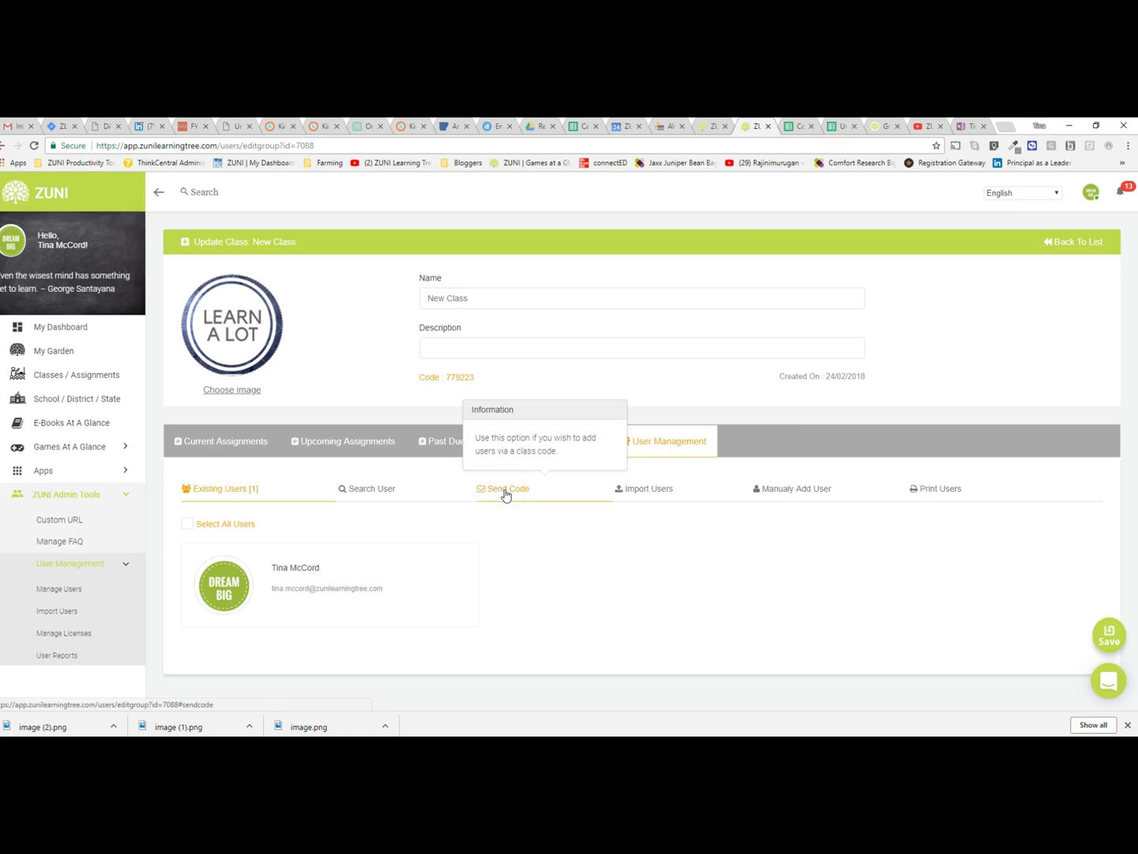
{"action": "mouse_move", "coordinate": [805, 490]}
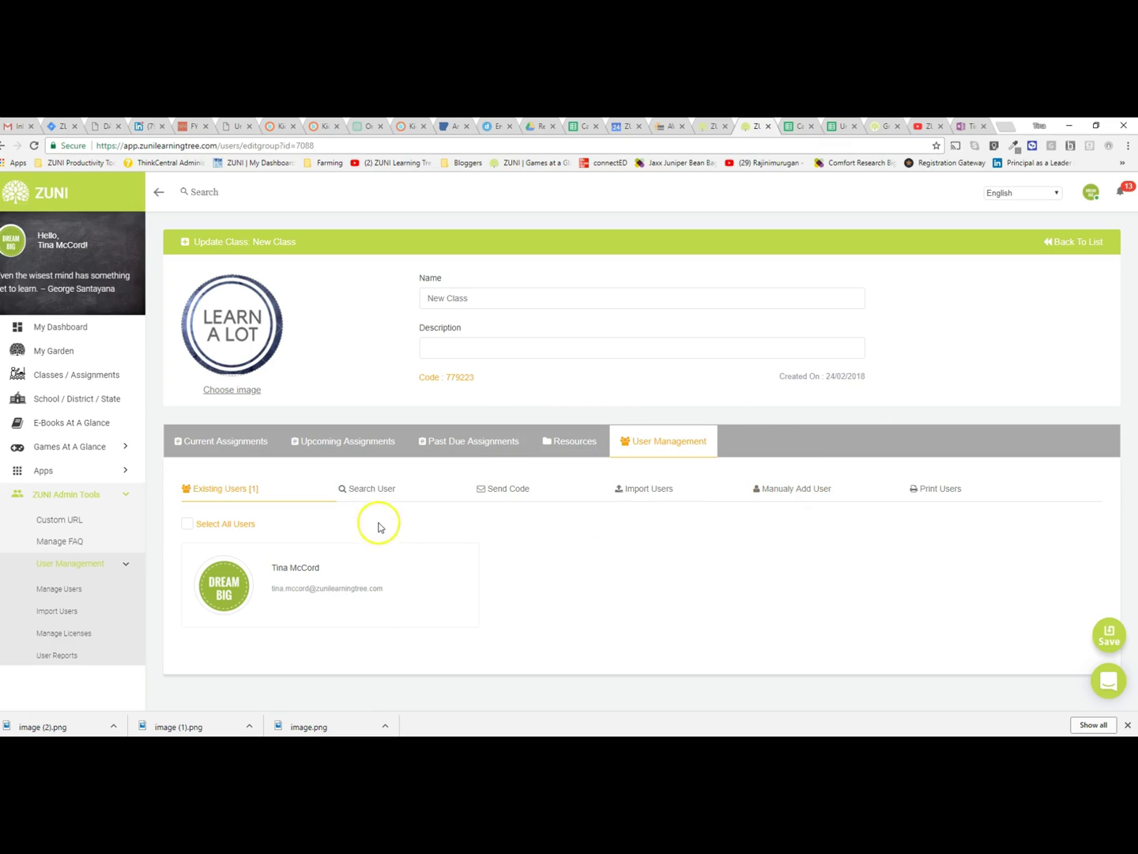
{"action": "mouse_move", "coordinate": [368, 493]}
{"action": "left_click", "coordinate": [806, 491]}
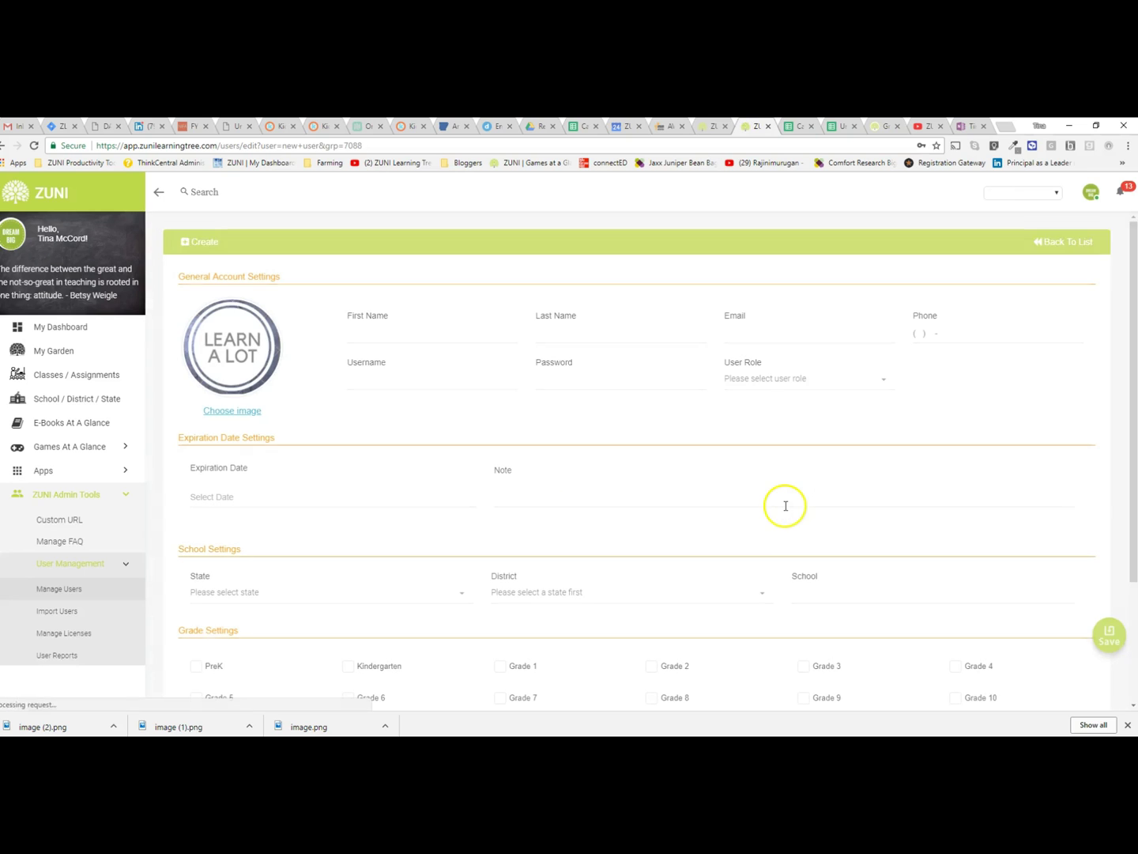
{"action": "left_click", "coordinate": [395, 335]}
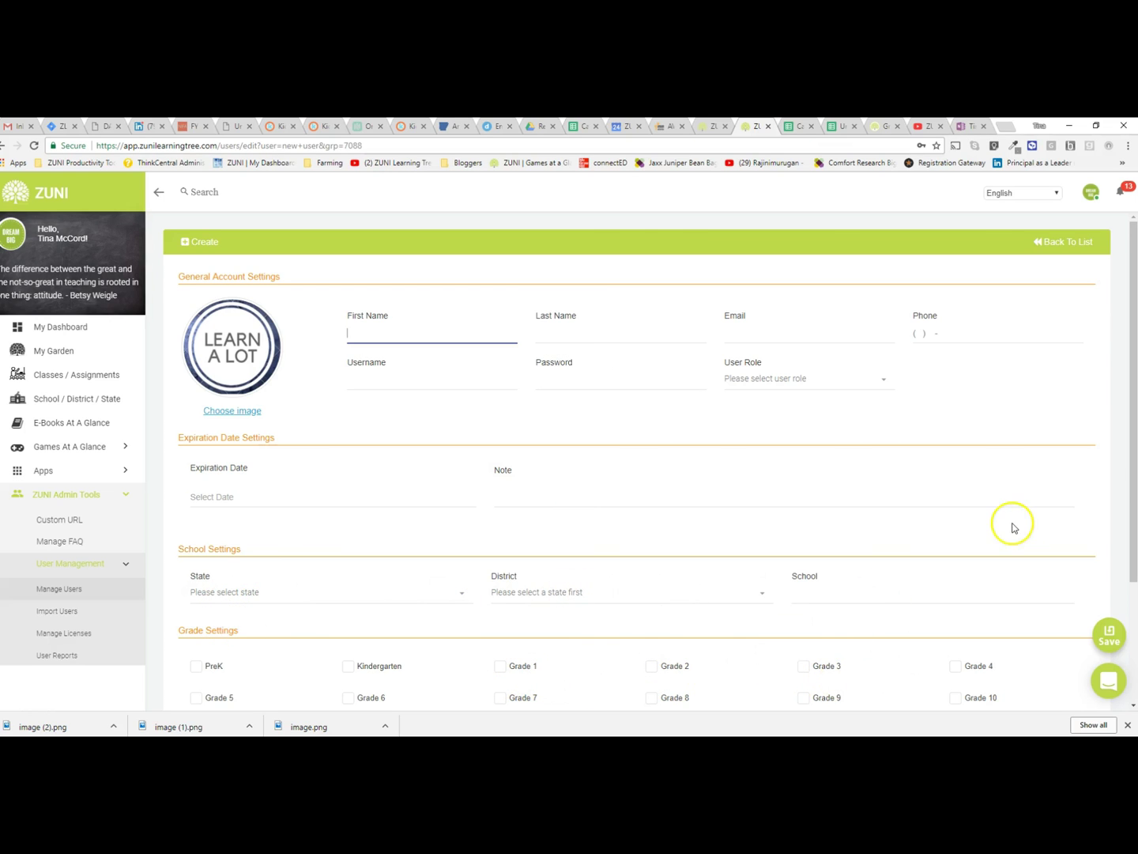
{"action": "scroll", "coordinate": [1010, 526], "scroll_direction": "down", "scroll_amount": 3}
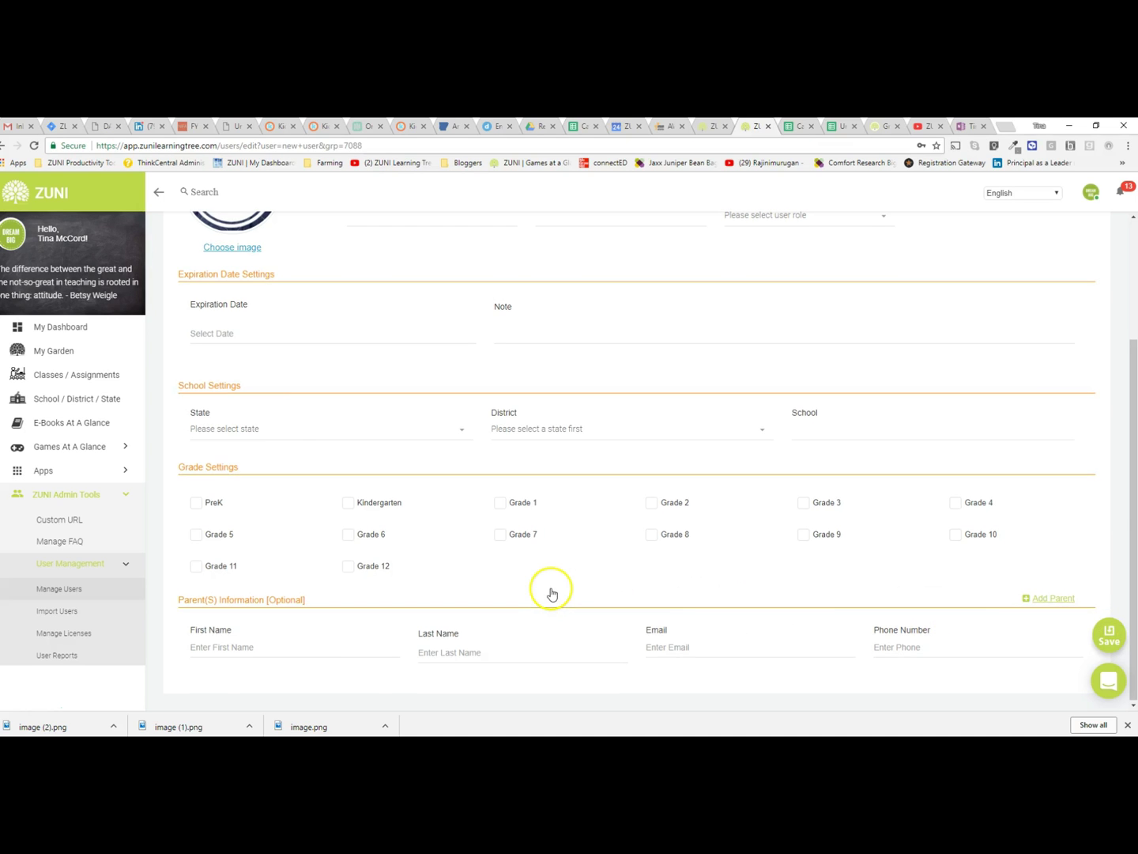
{"action": "scroll", "coordinate": [551, 590], "scroll_direction": "up", "scroll_amount": 3}
- Enter first name Test, last name Student, username Teststudent and the account password for the new user
{"action": "left_click", "coordinate": [370, 333]}
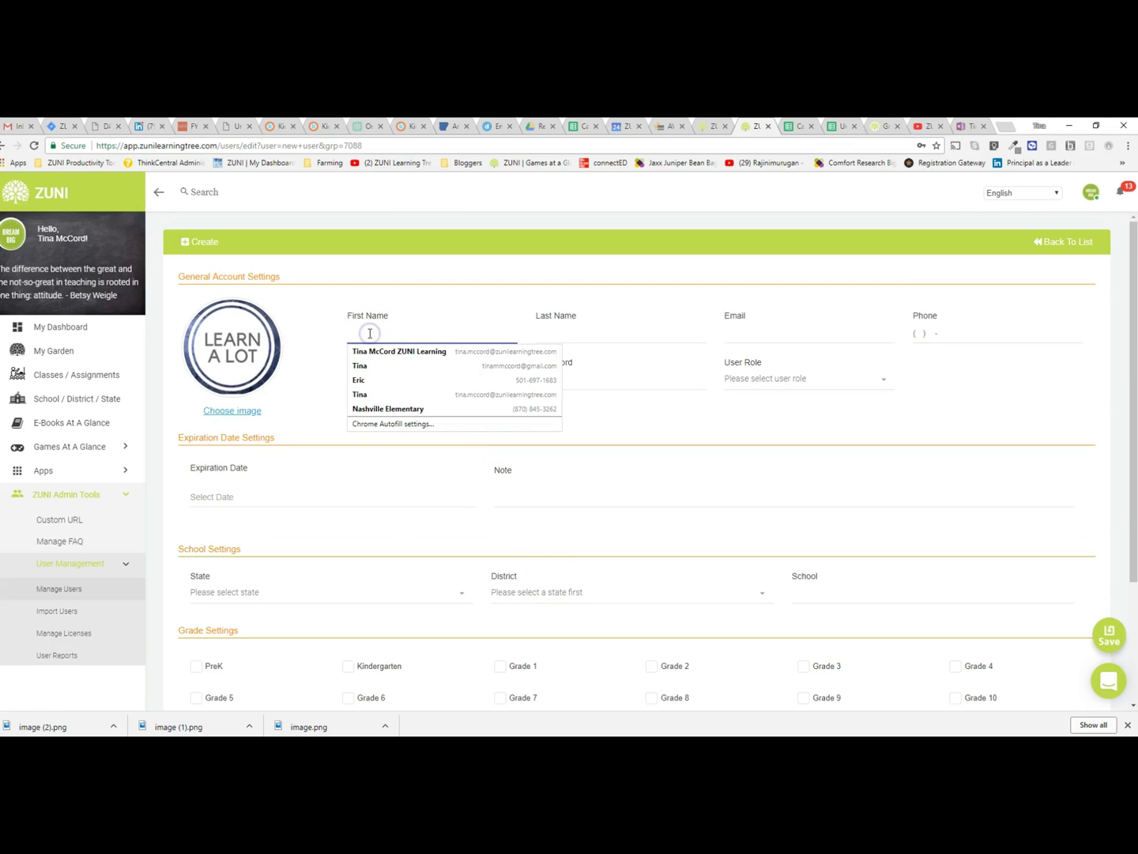
{"action": "type", "text": "Test"}
{"action": "key", "text": "Tab"}
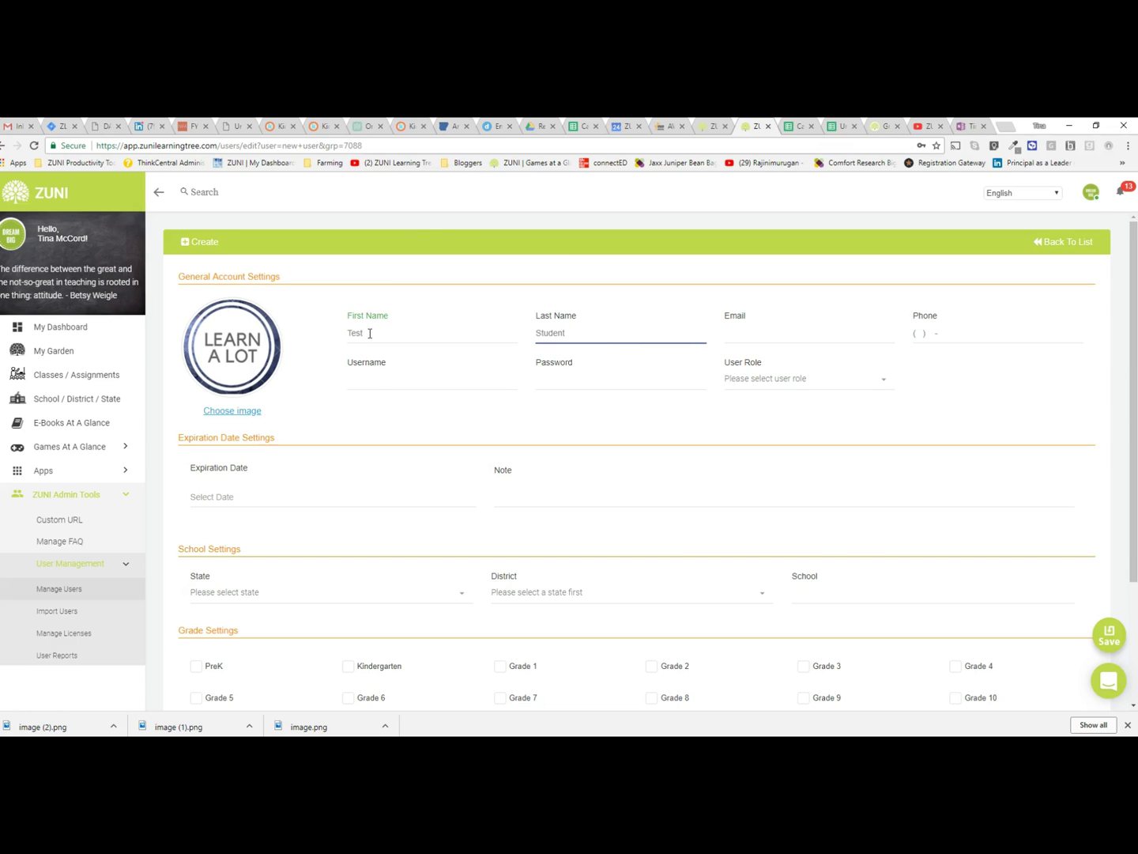
{"action": "left_click", "coordinate": [367, 381]}
{"action": "type", "text": "TestStudent"}
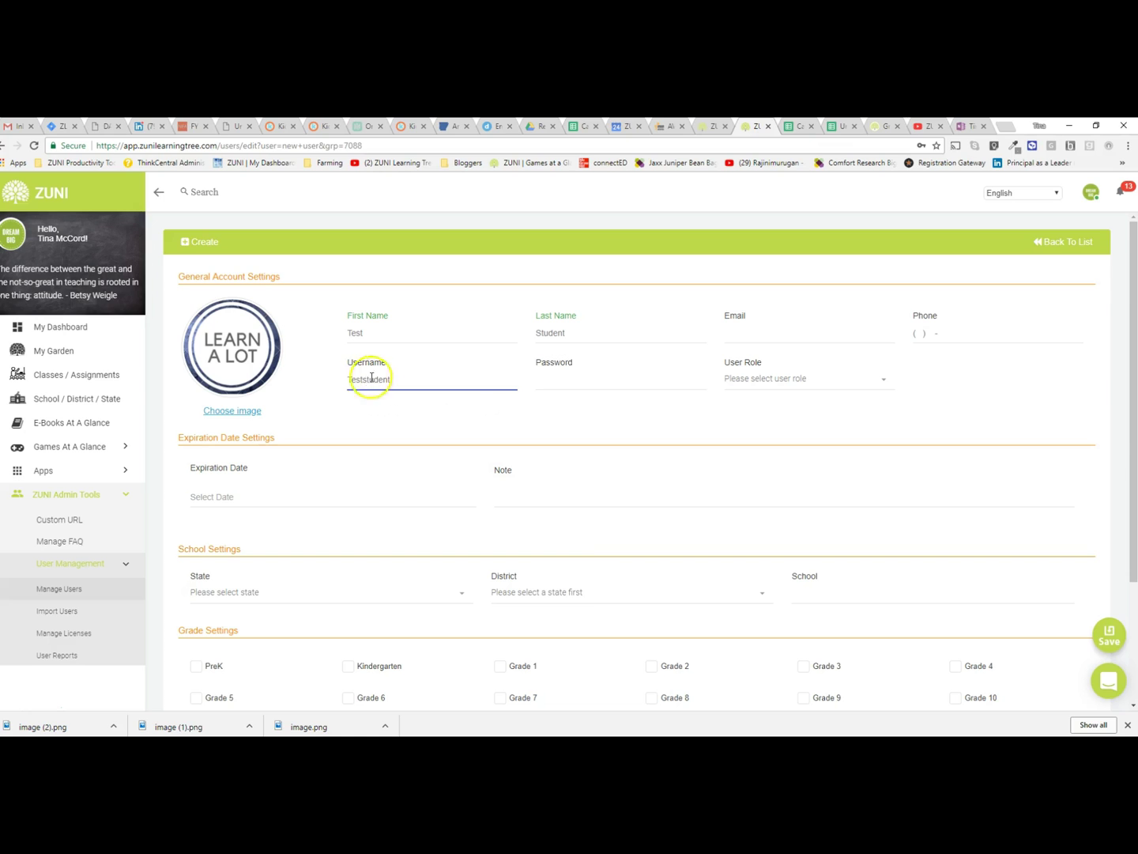
{"action": "left_click", "coordinate": [561, 381]}
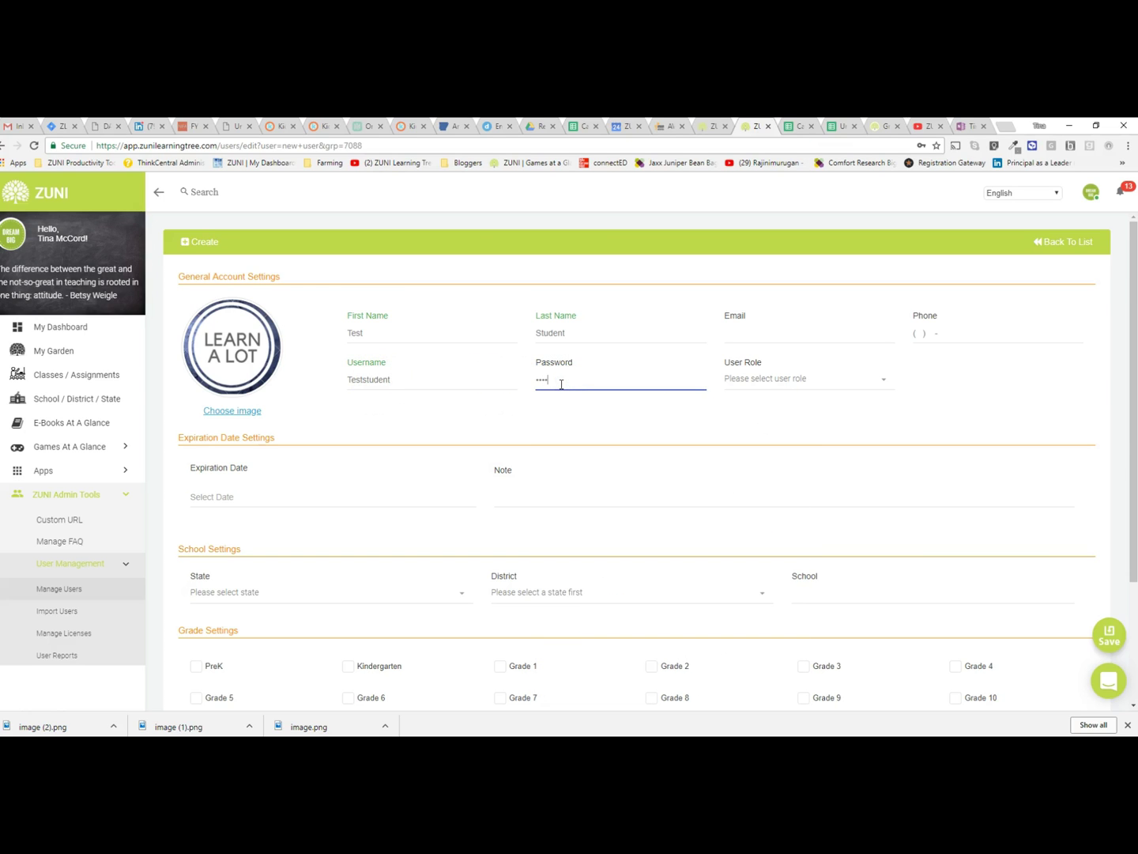
- Set the new user's role to Student and leave the expiration date empty
{"action": "left_click", "coordinate": [885, 385]}
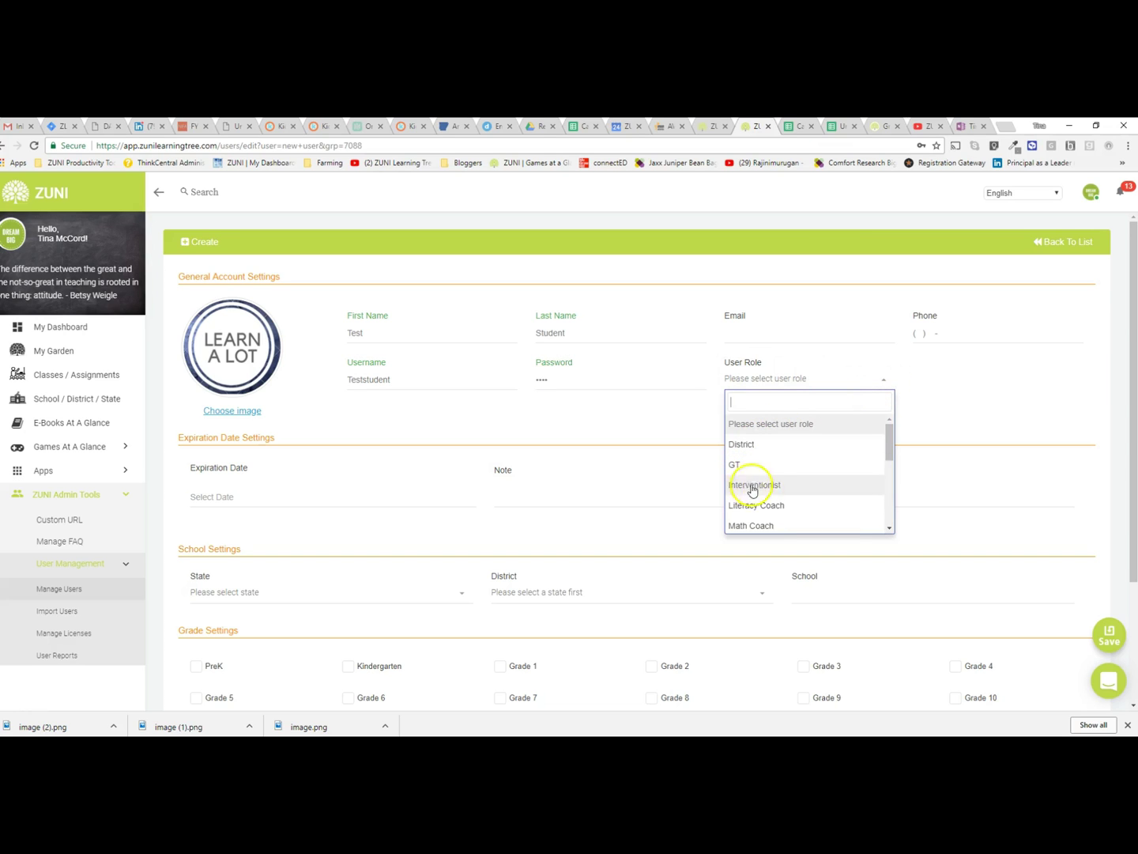
{"action": "left_click_drag", "start_coordinate": [889, 437], "coordinate": [887, 488]}
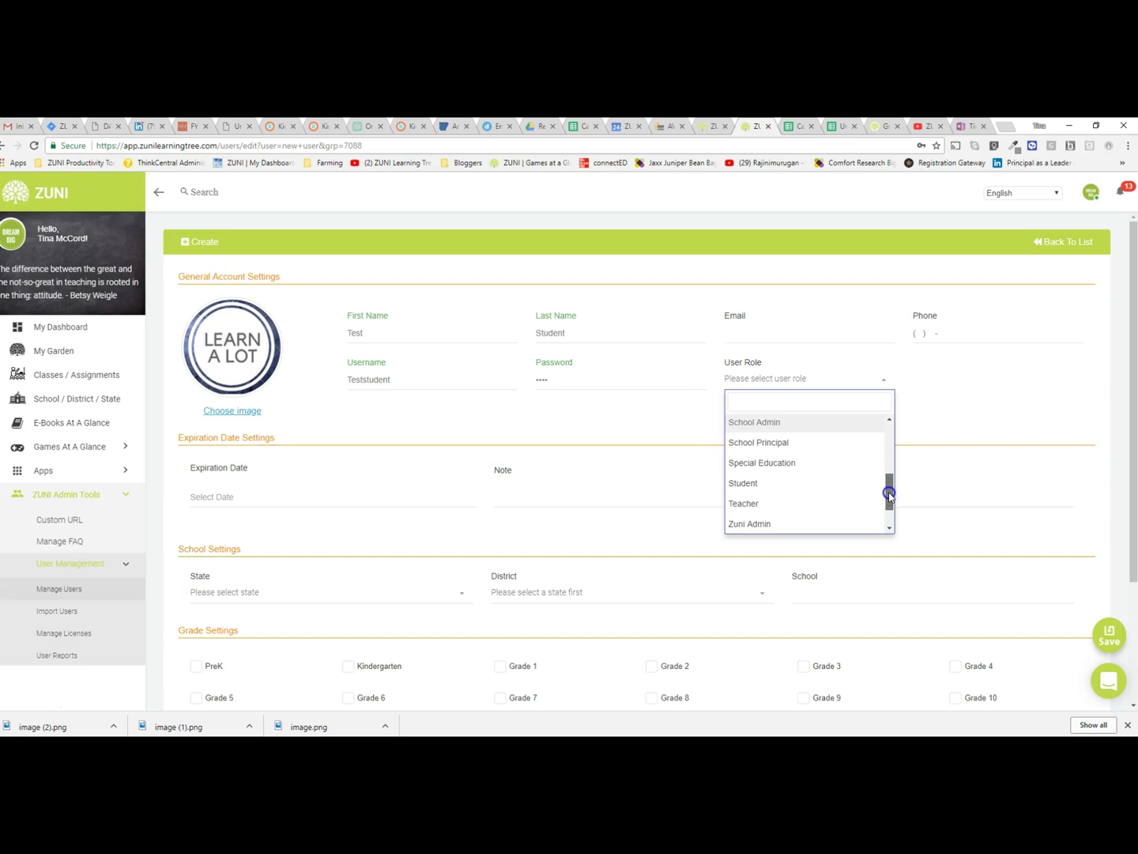
{"action": "left_click", "coordinate": [753, 480]}
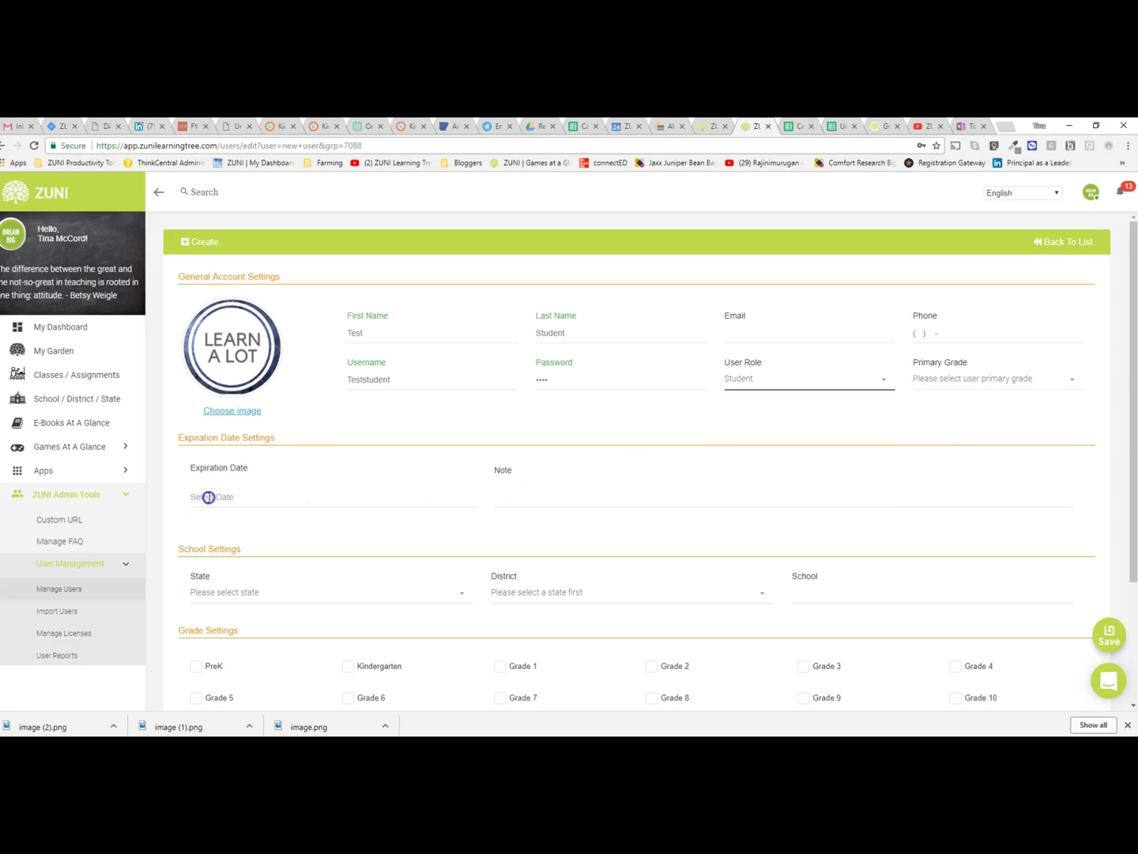
{"action": "left_click", "coordinate": [209, 496]}
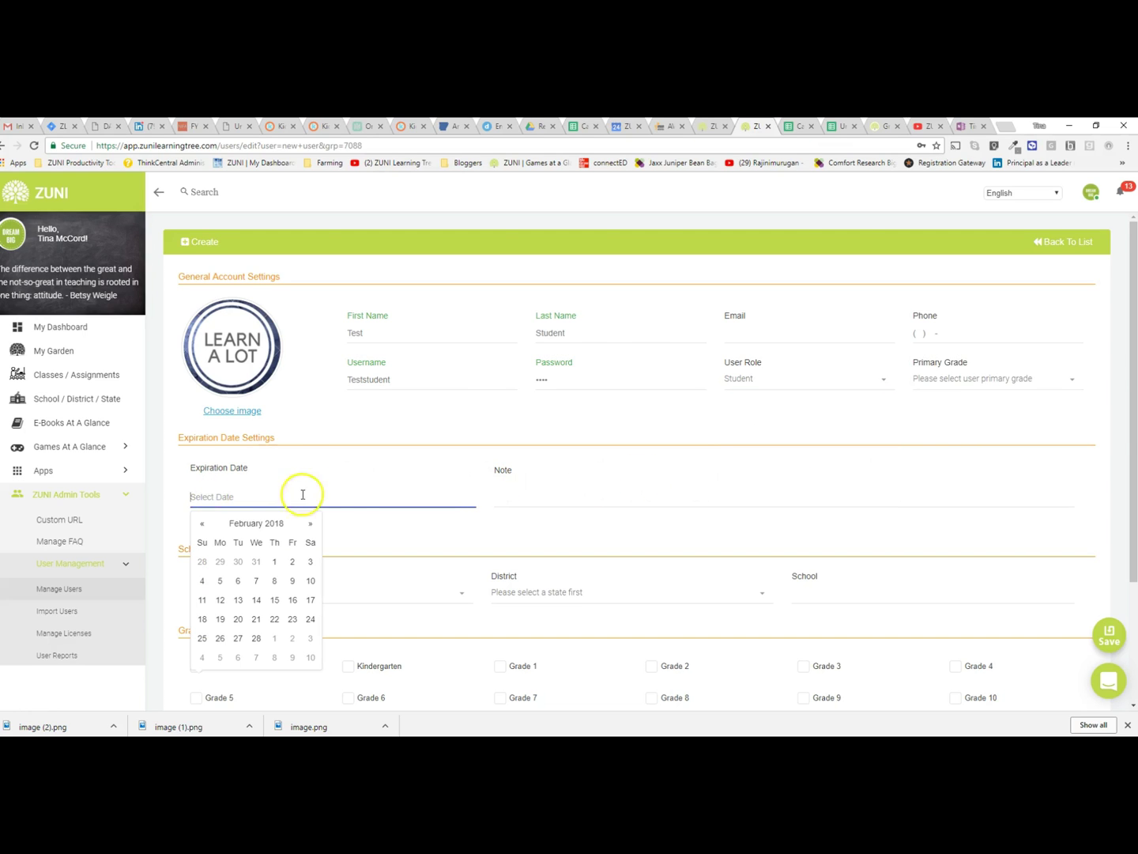
{"action": "left_click", "coordinate": [466, 531]}
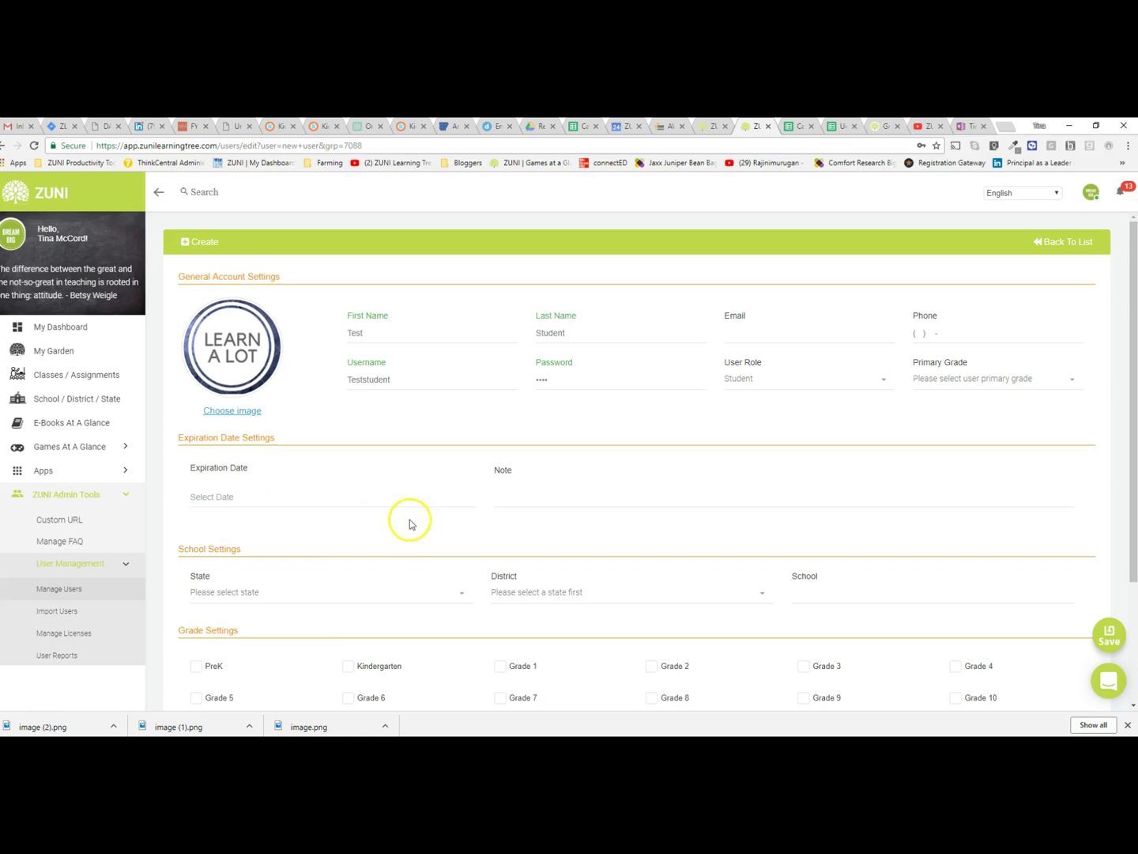
- Assign the user to the state ARKANSAS, district ZUNI DEMO DISTRICT and school ZUNI DEMO SCHOOL
{"action": "scroll", "coordinate": [315, 564], "scroll_direction": "down", "scroll_amount": 3}
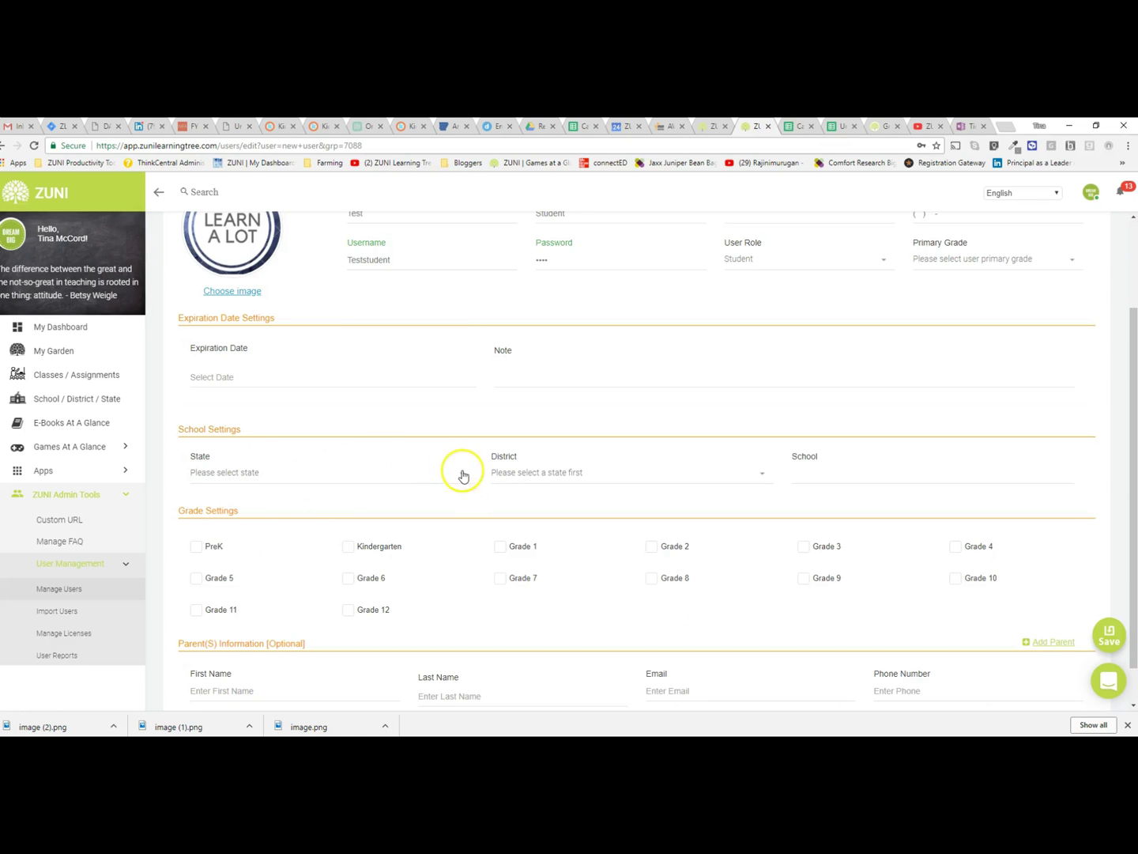
{"action": "left_click", "coordinate": [464, 474]}
{"action": "left_click", "coordinate": [267, 600]}
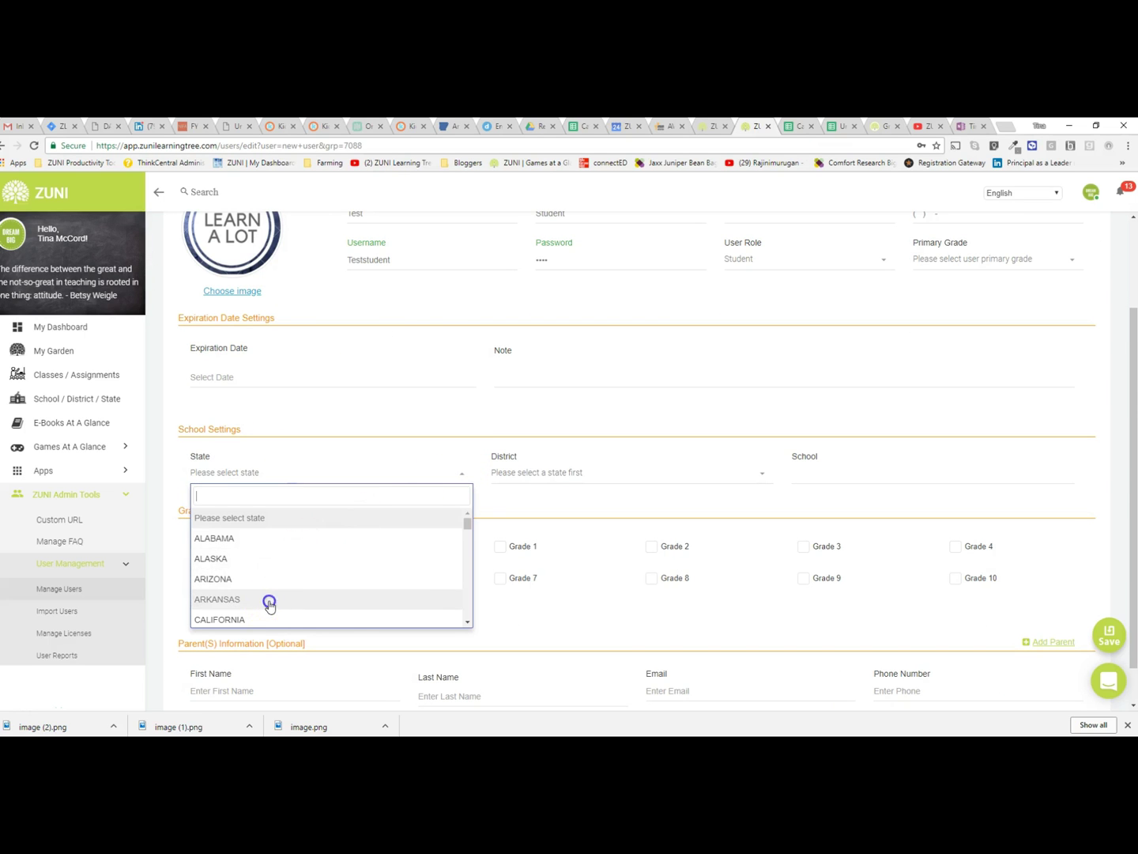
{"action": "left_click", "coordinate": [756, 480]}
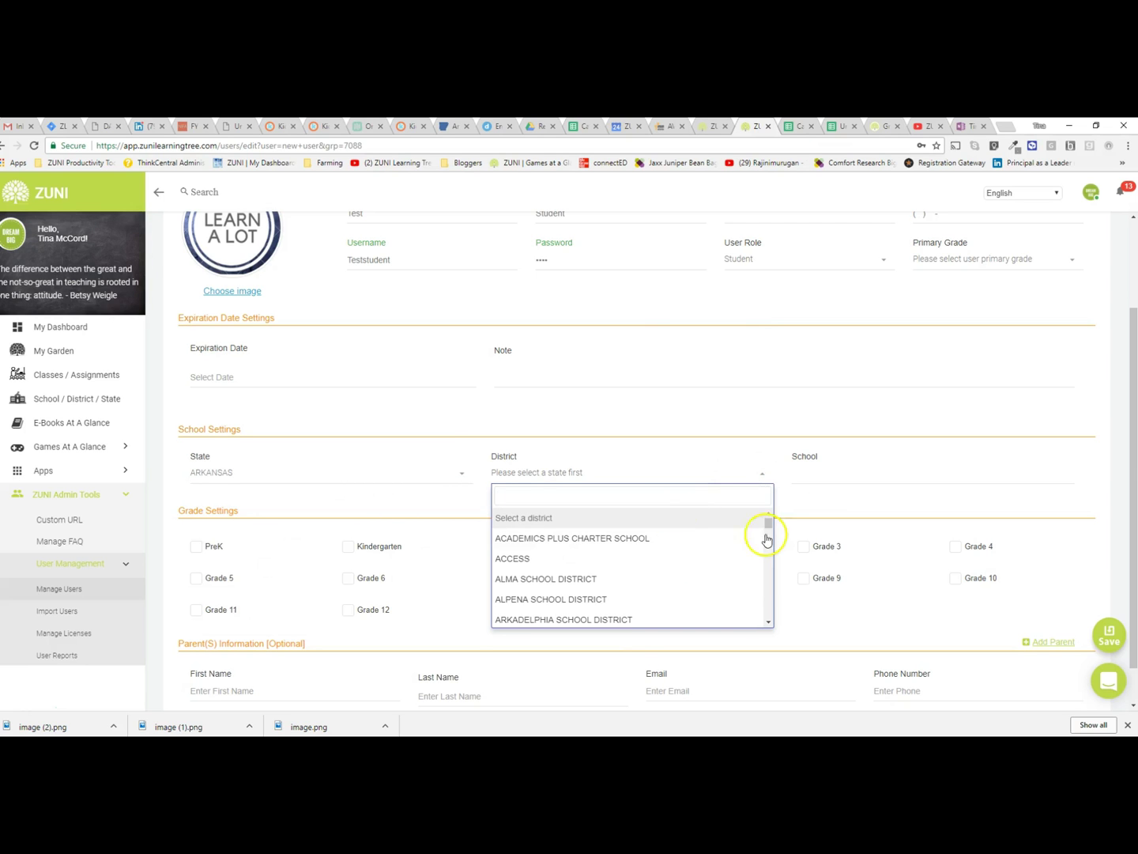
{"action": "left_click_drag", "start_coordinate": [770, 528], "coordinate": [783, 630]}
{"action": "left_click", "coordinate": [592, 617]}
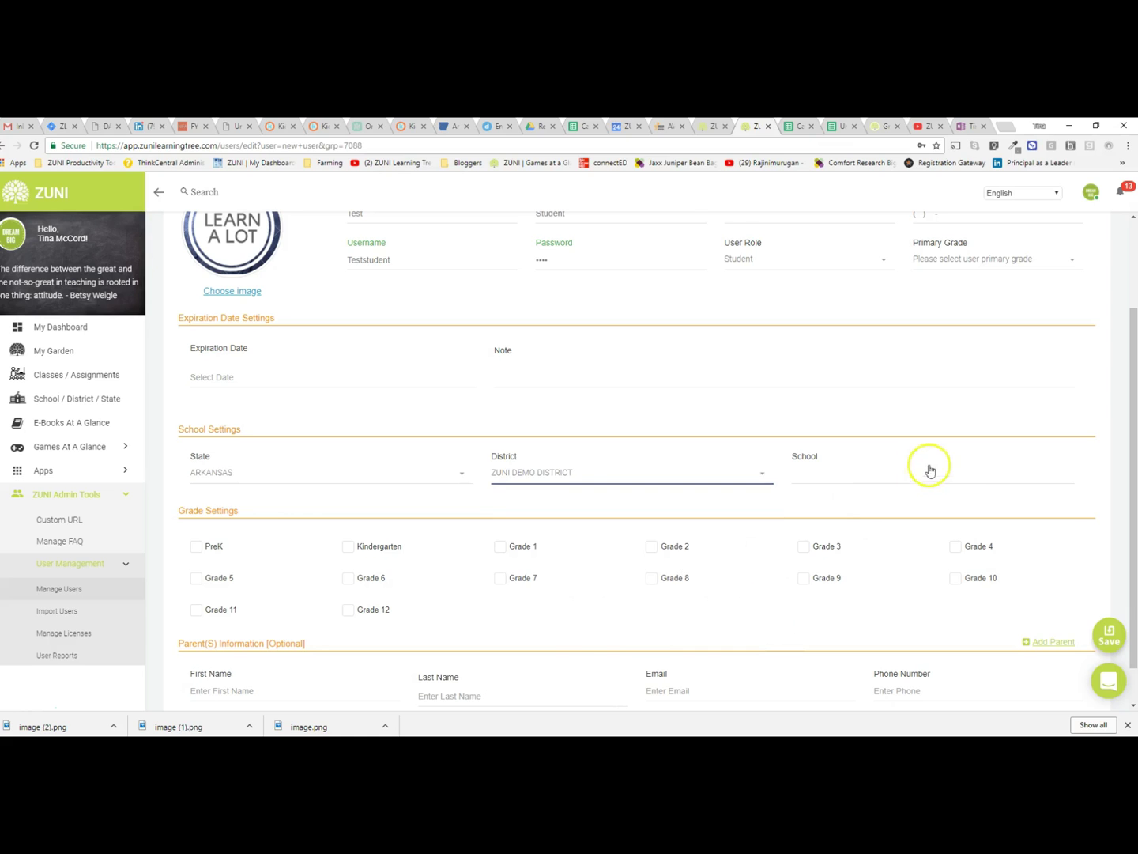
{"action": "left_click", "coordinate": [983, 472]}
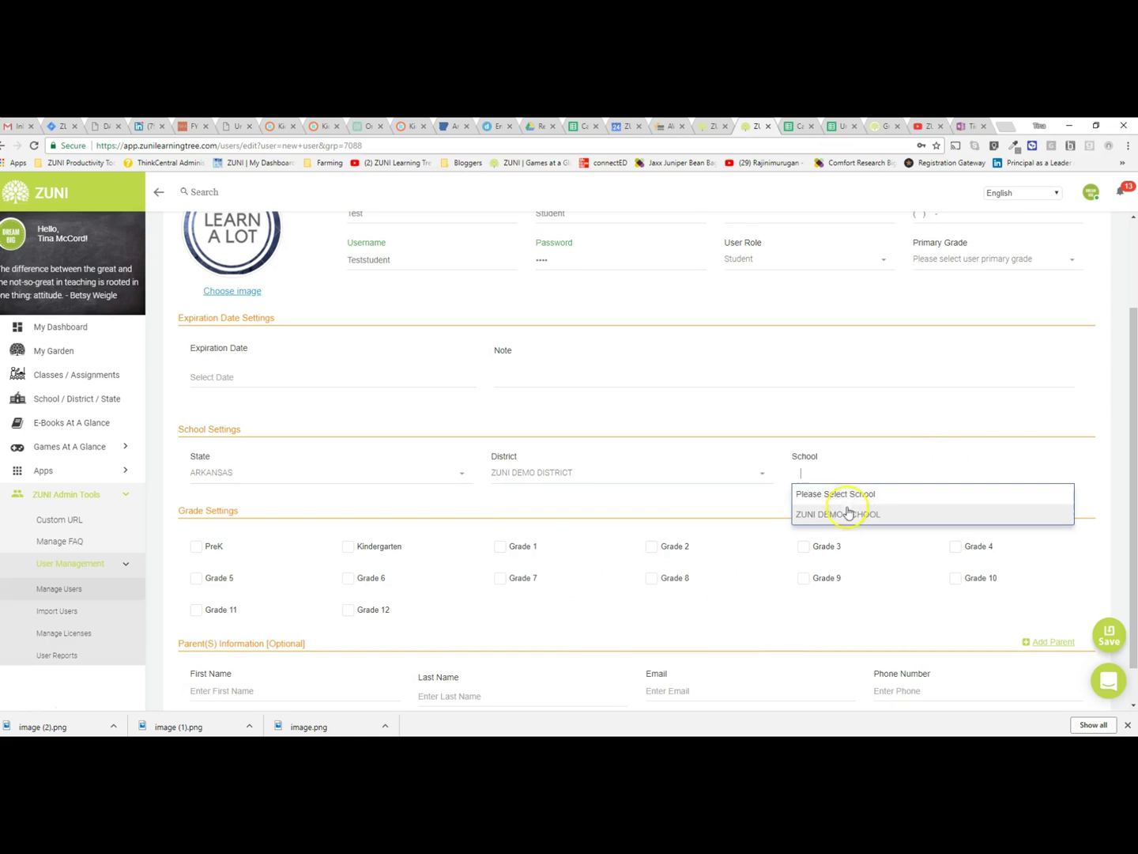
{"action": "left_click", "coordinate": [842, 514]}
- Enable Grade 1 and Grade 2 for the student, save the user, and decline adding another one
{"action": "left_click", "coordinate": [495, 546]}
{"action": "left_click", "coordinate": [652, 546]}
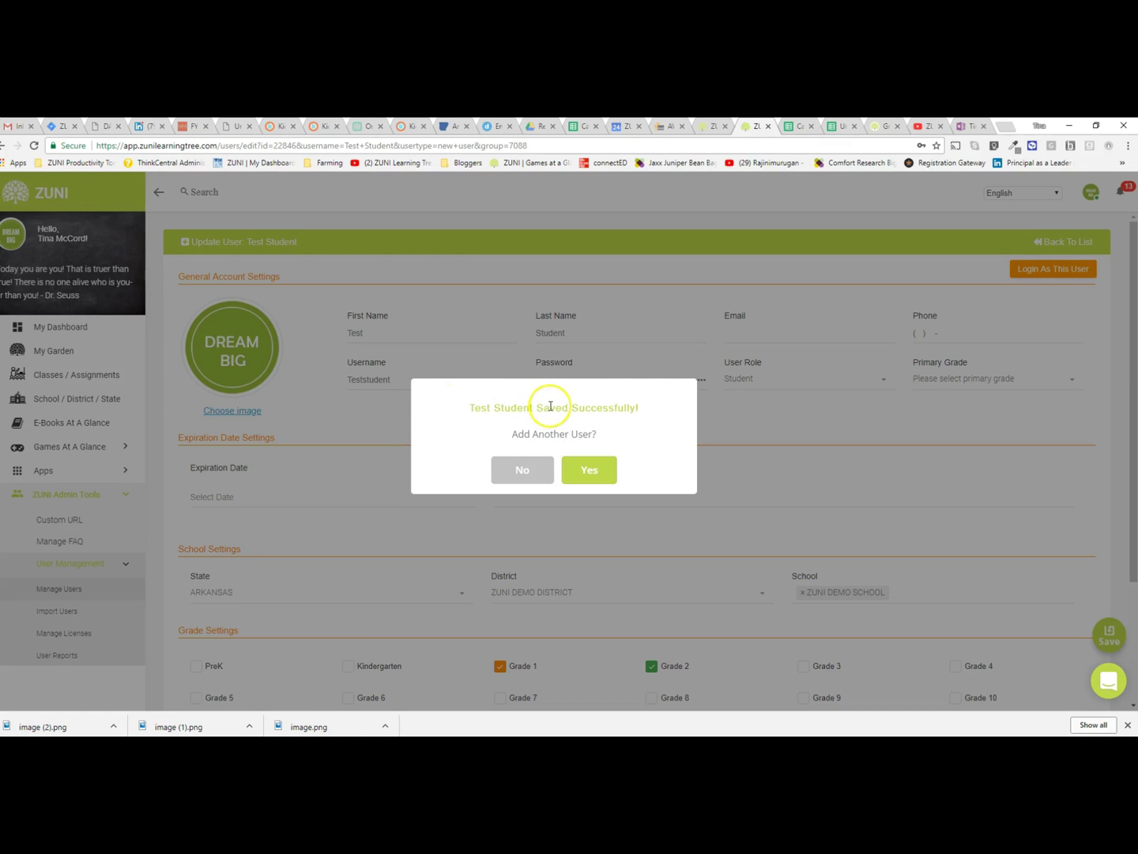
{"action": "left_click", "coordinate": [524, 471]}
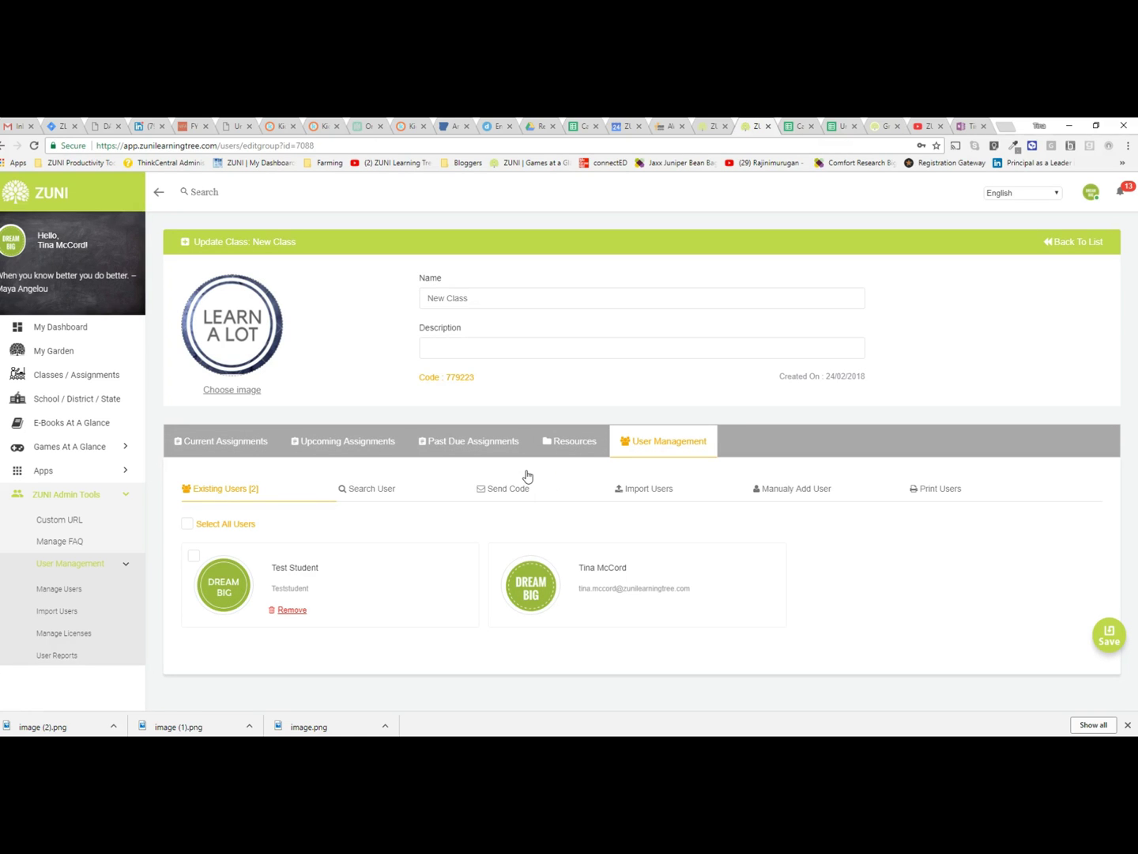
- Search existing users for "demo", filtered to the Student role and Grade 2
{"action": "left_click", "coordinate": [361, 493]}
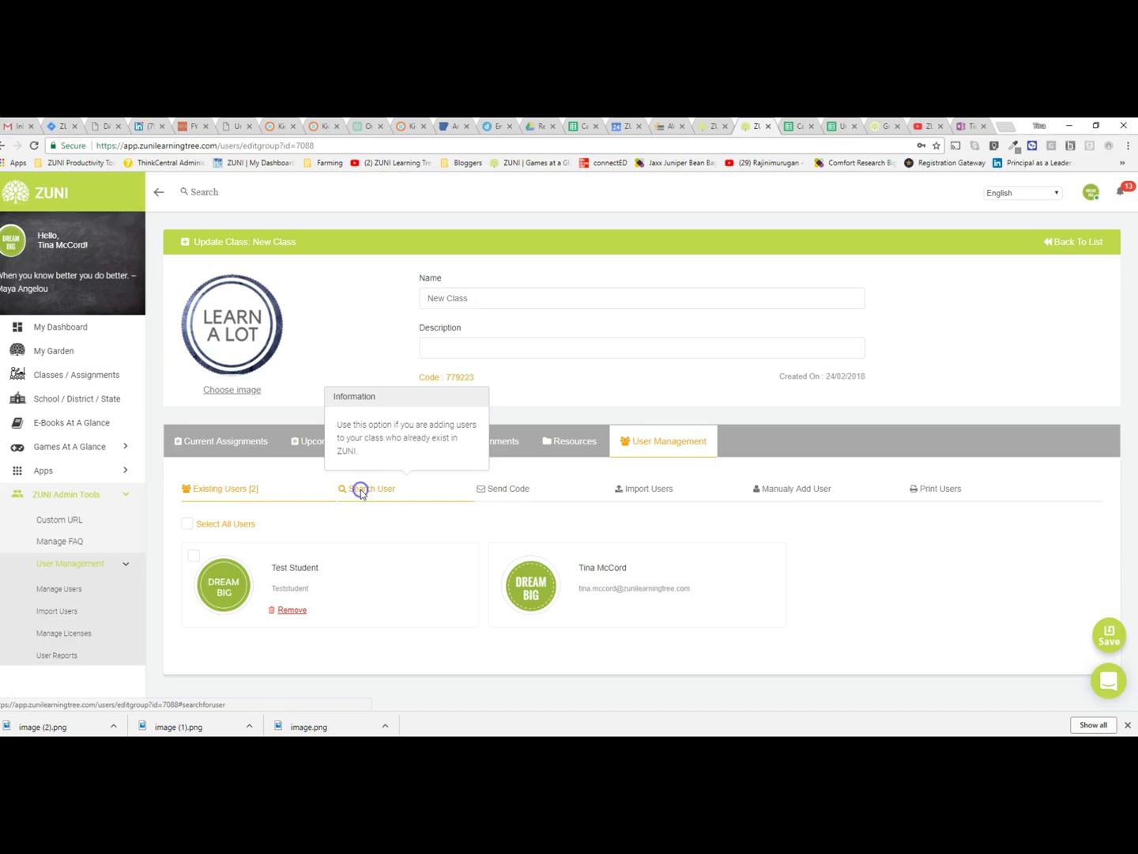
{"action": "left_click", "coordinate": [362, 491]}
{"action": "left_click", "coordinate": [300, 540]}
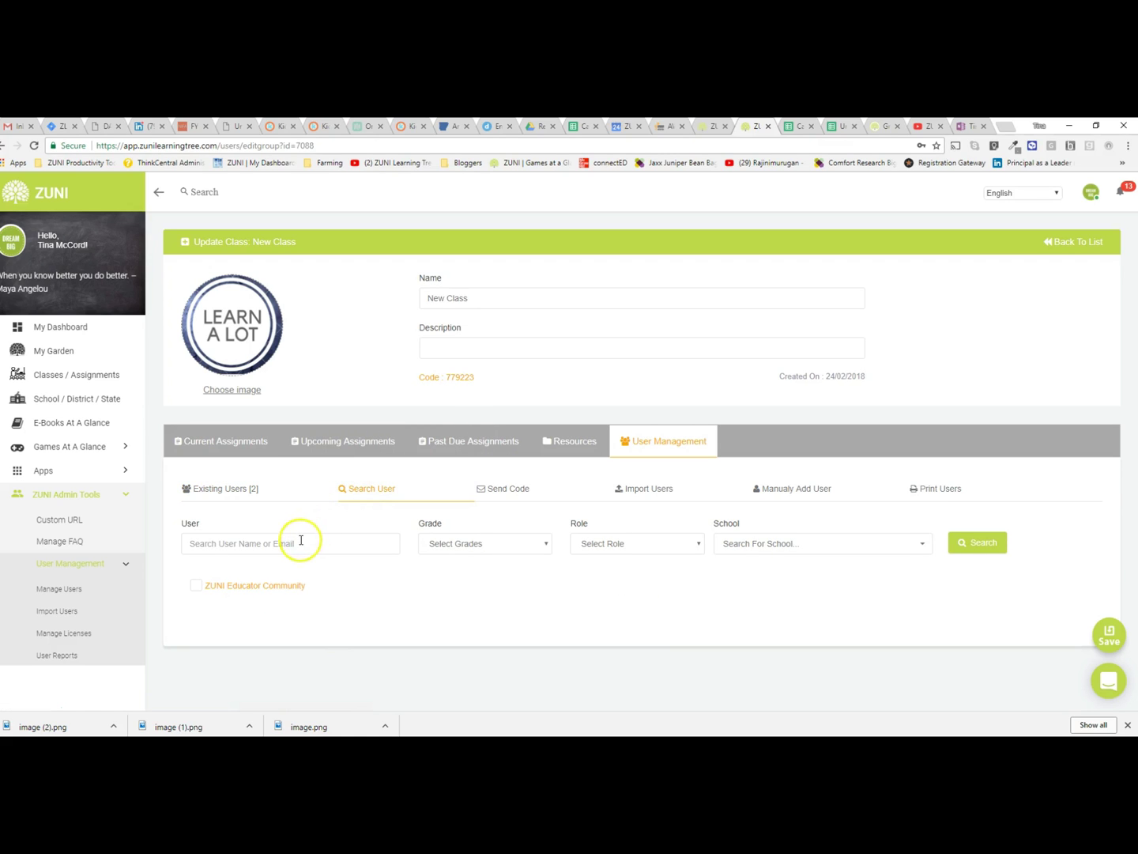
{"action": "type", "text": "cheryl"}
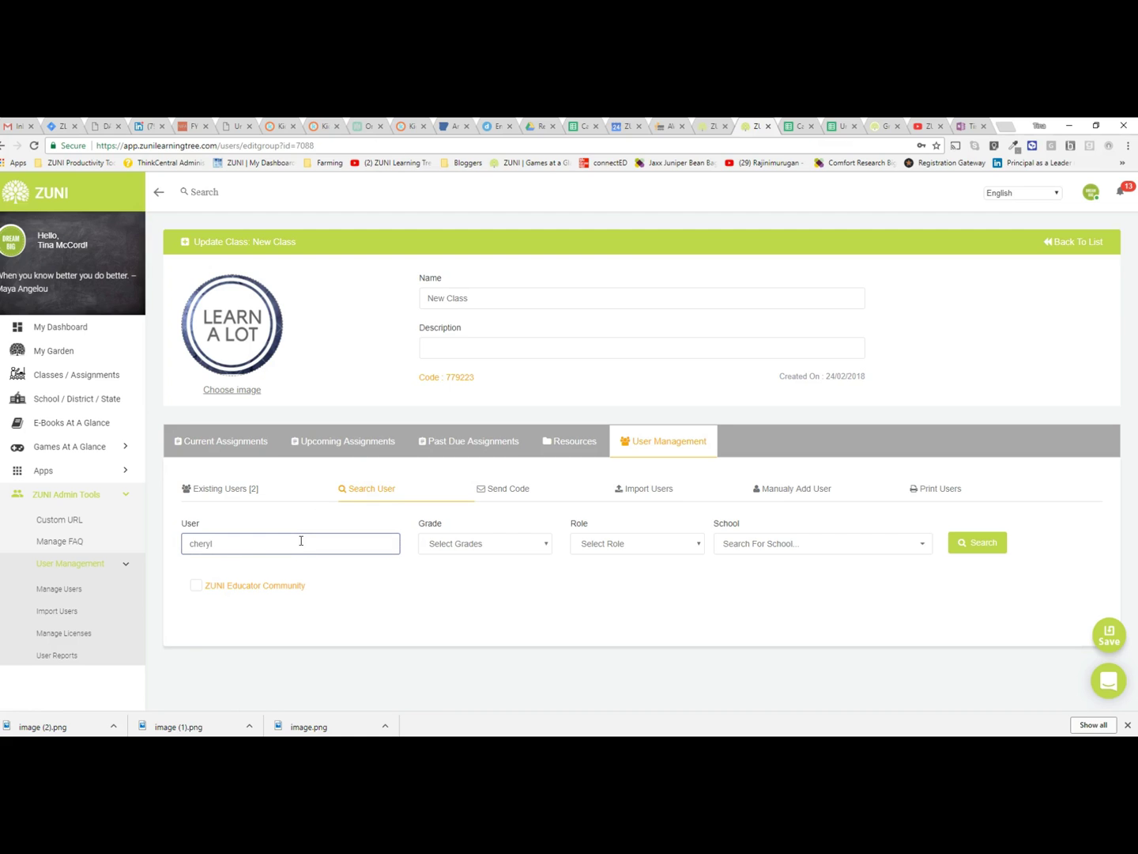
{"action": "left_click_drag", "start_coordinate": [254, 542], "coordinate": [184, 548]}
{"action": "left_click", "coordinate": [698, 545]}
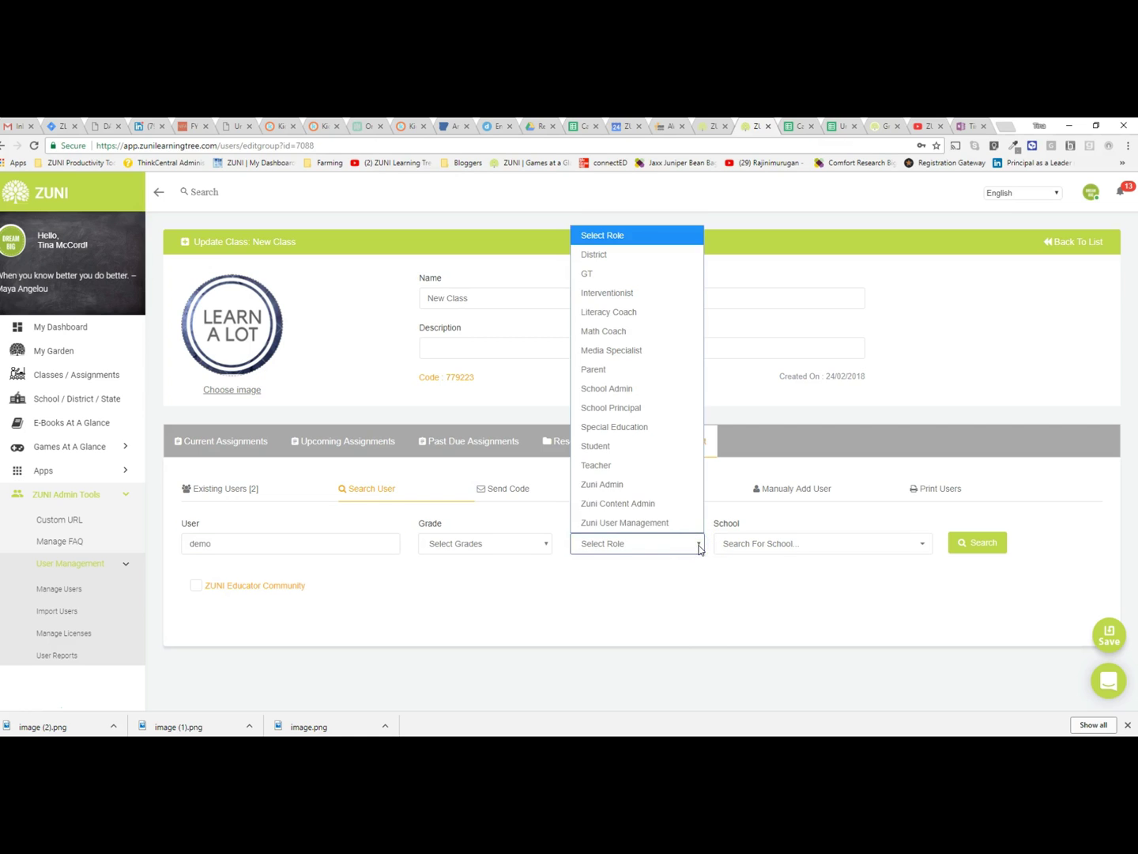
{"action": "left_click", "coordinate": [636, 451]}
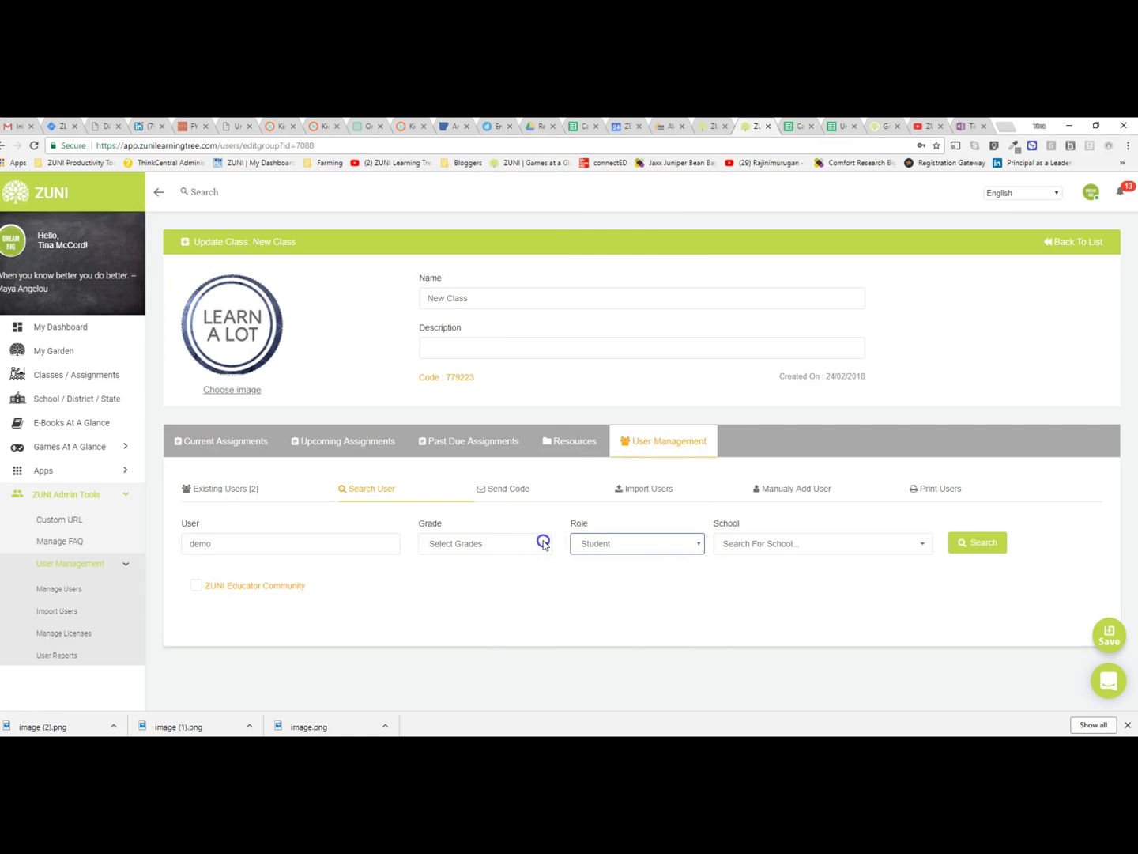
{"action": "left_click", "coordinate": [542, 543]}
{"action": "left_click", "coordinate": [446, 332]}
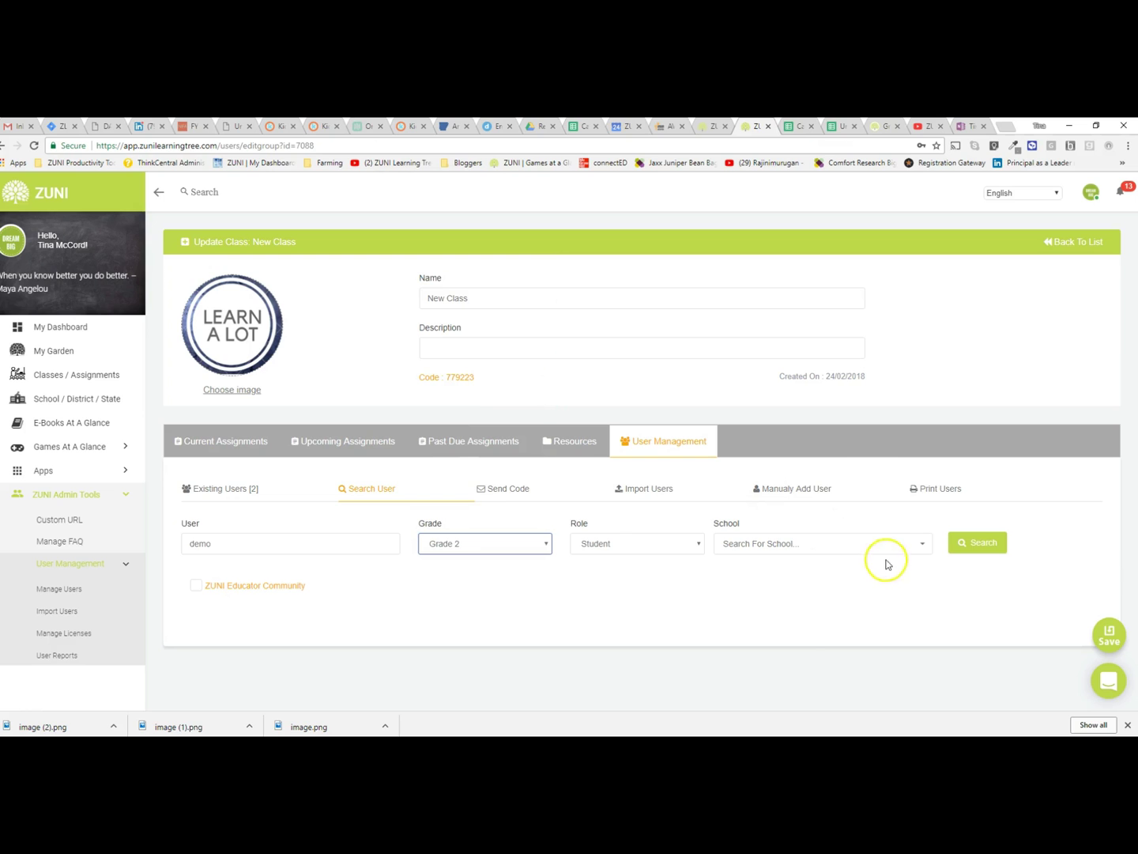
{"action": "left_click", "coordinate": [985, 545]}
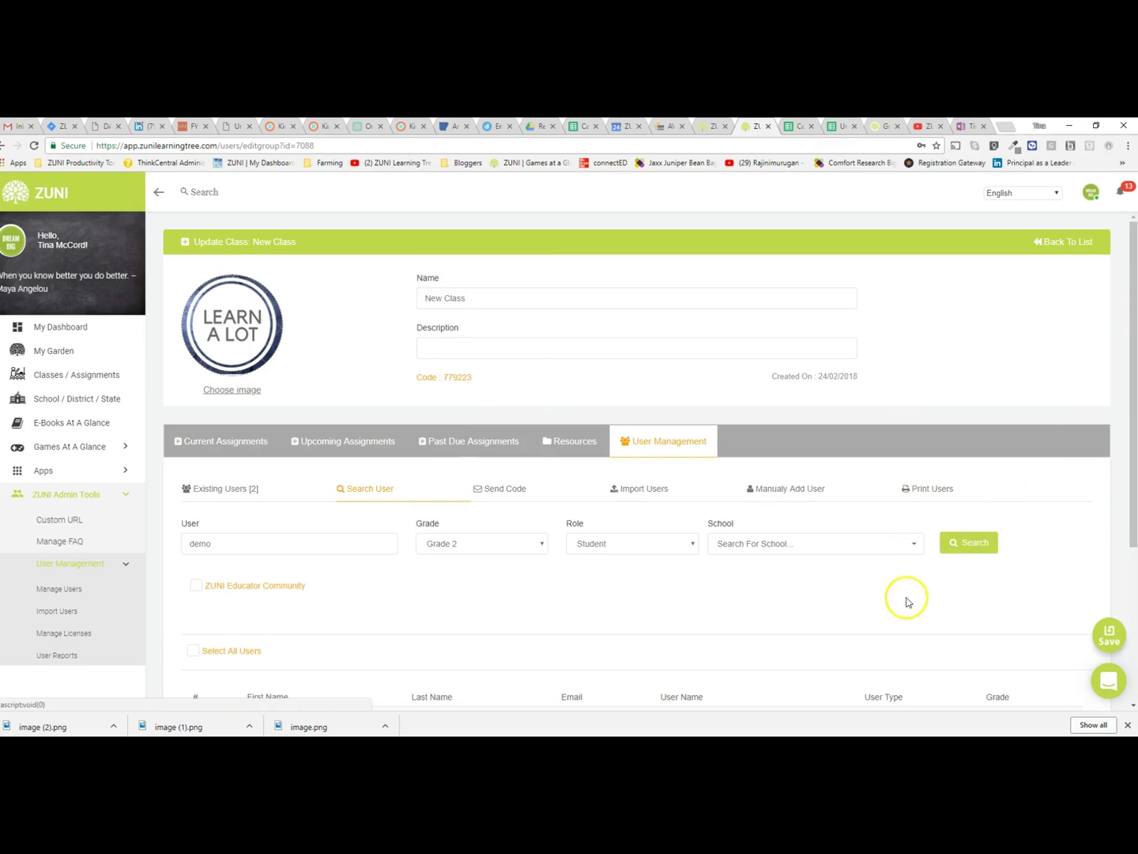
- Select Demo Student2 and Demo Student3 from the search results, save them to the class, and acknowledge the confirmation
{"action": "scroll", "coordinate": [553, 589], "scroll_direction": "down", "scroll_amount": 2}
{"action": "scroll", "coordinate": [412, 598], "scroll_direction": "down", "scroll_amount": 2}
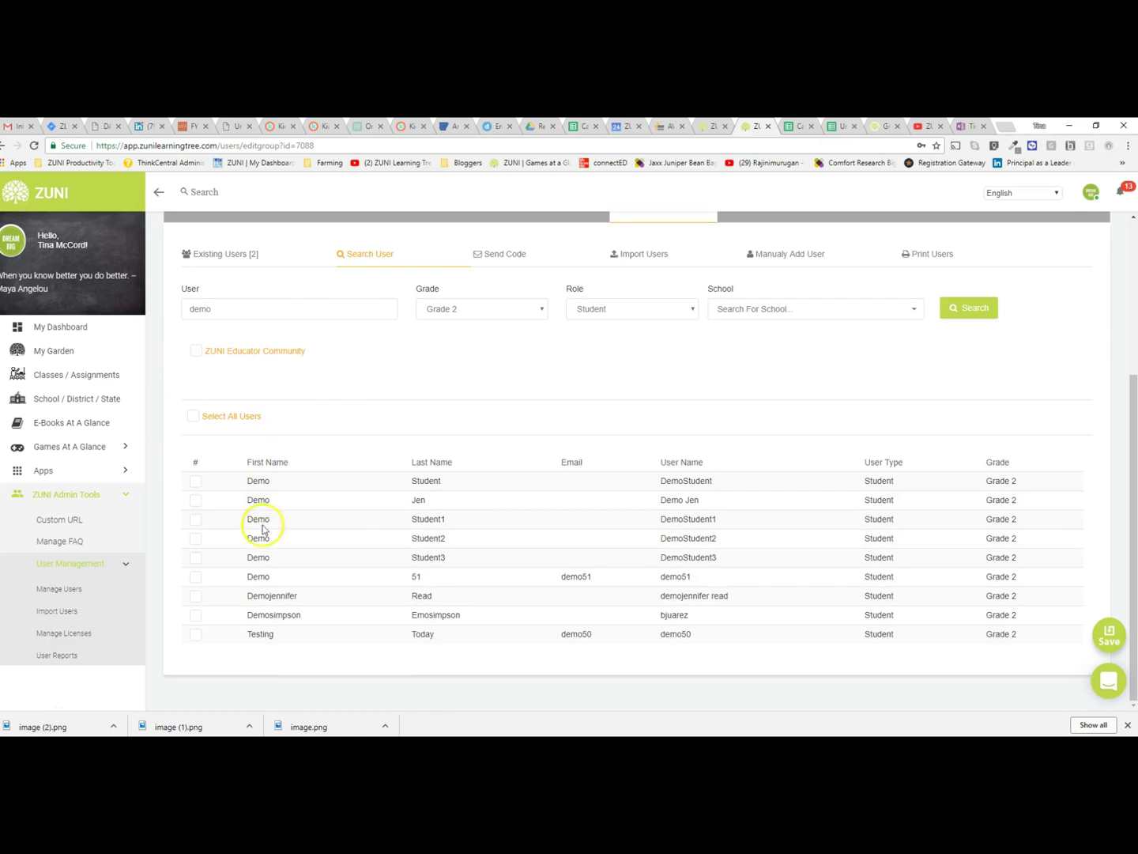
{"action": "left_click", "coordinate": [196, 500]}
{"action": "left_click", "coordinate": [198, 557]}
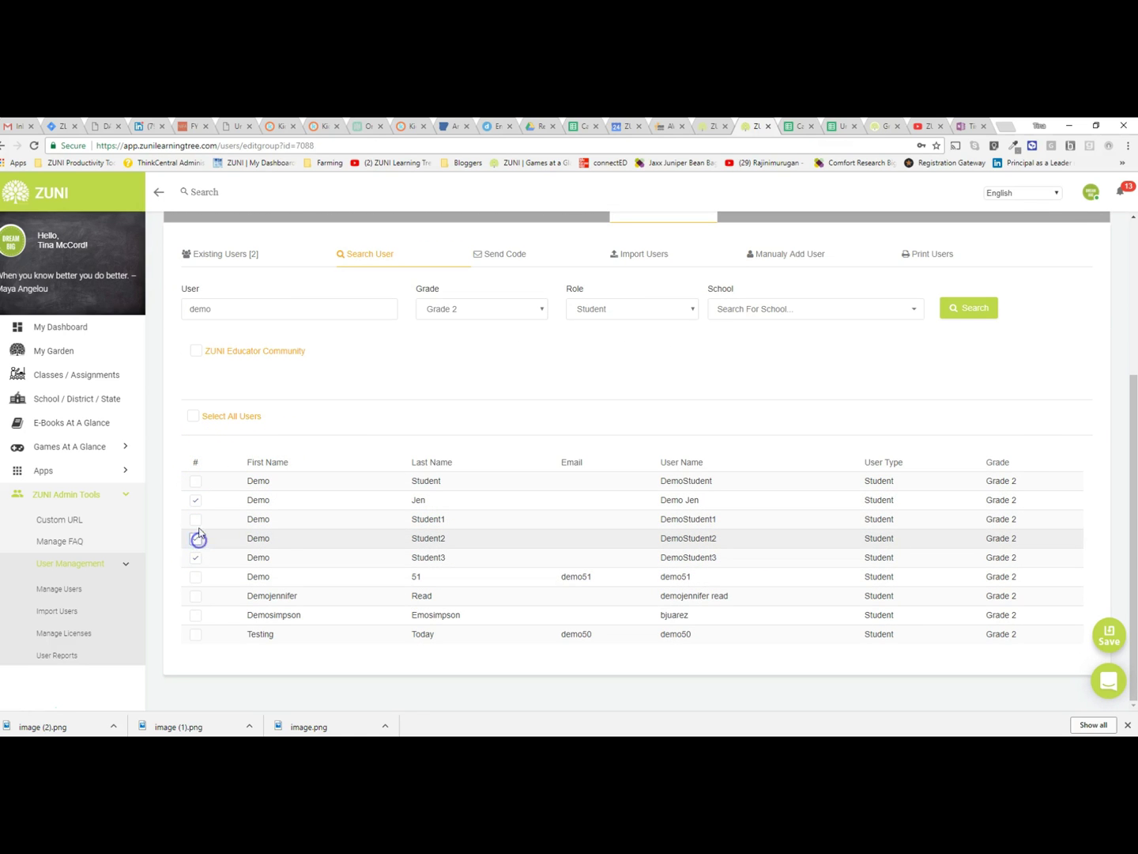
{"action": "left_click", "coordinate": [199, 537]}
{"action": "left_click", "coordinate": [196, 499]}
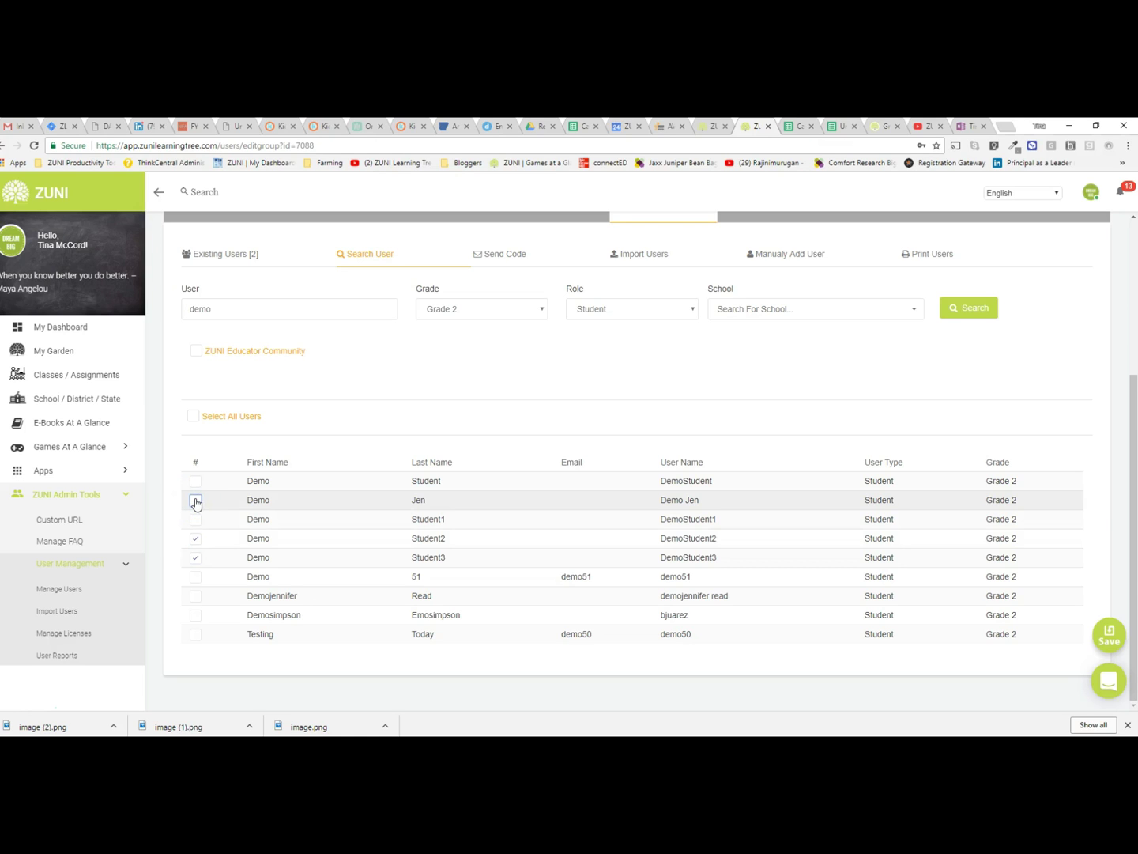
{"action": "left_click", "coordinate": [197, 538]}
{"action": "left_click", "coordinate": [1110, 636]}
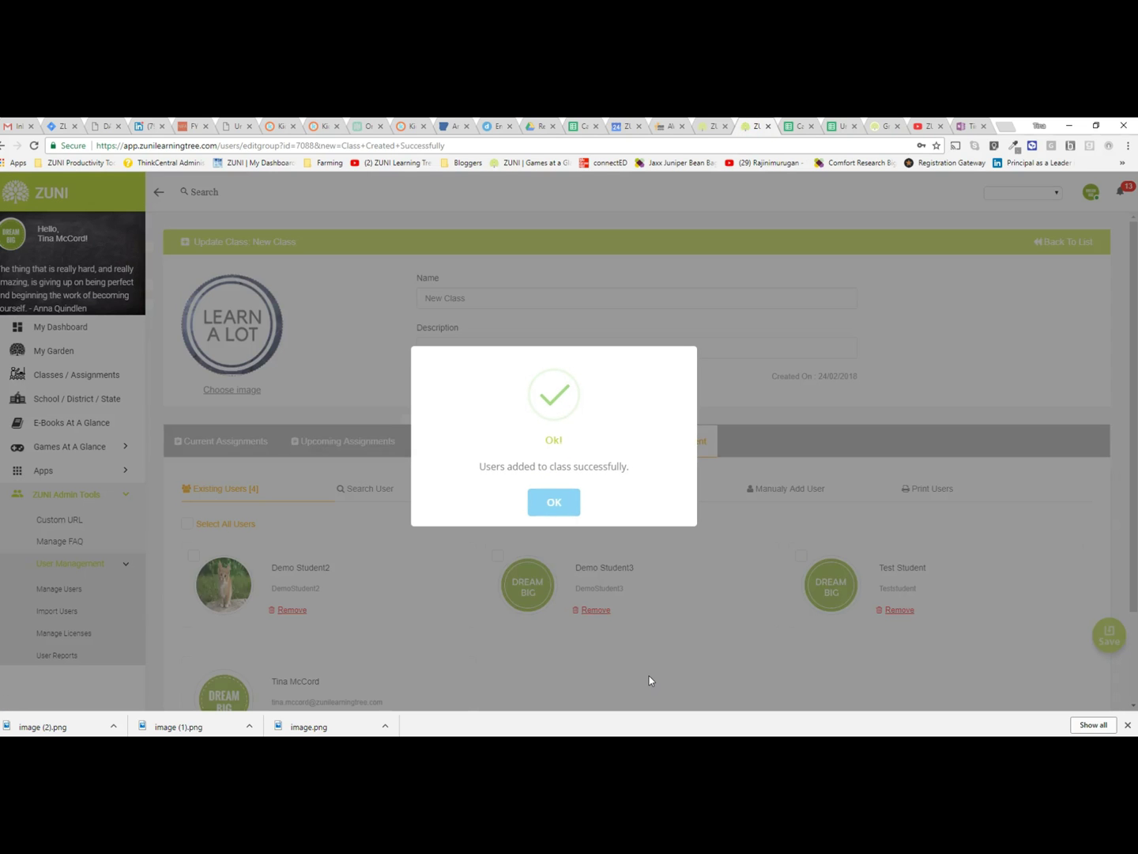
{"action": "left_click", "coordinate": [562, 502]}
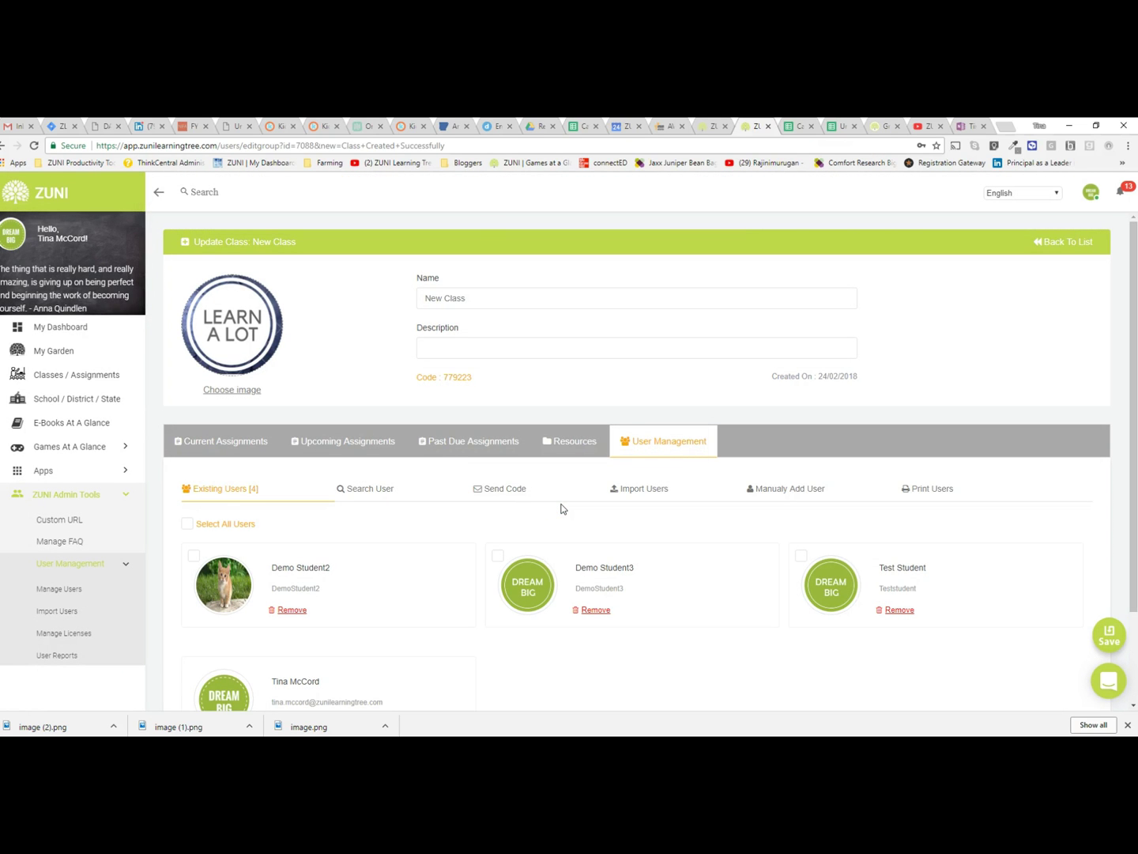
- Open the options for adding users by class code, select the displayed code, and save the class
{"action": "left_click", "coordinate": [511, 490]}
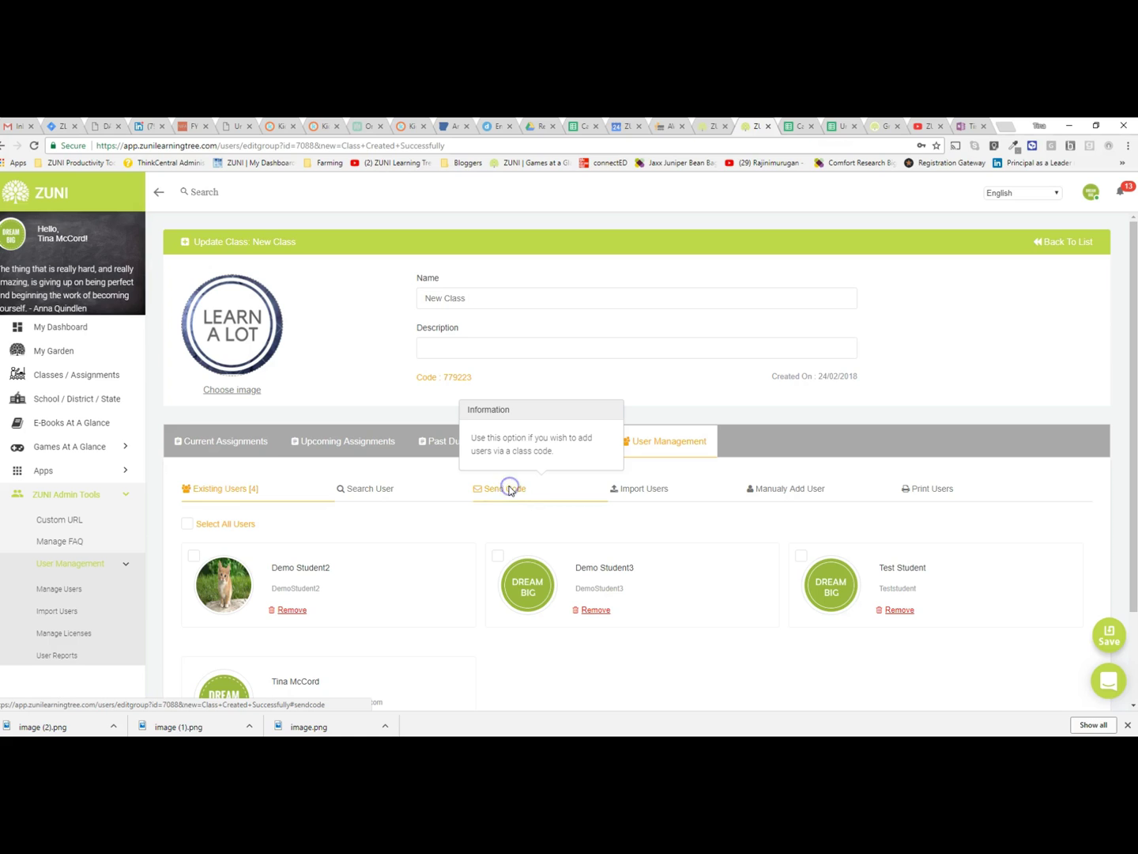
{"action": "left_click", "coordinate": [510, 488]}
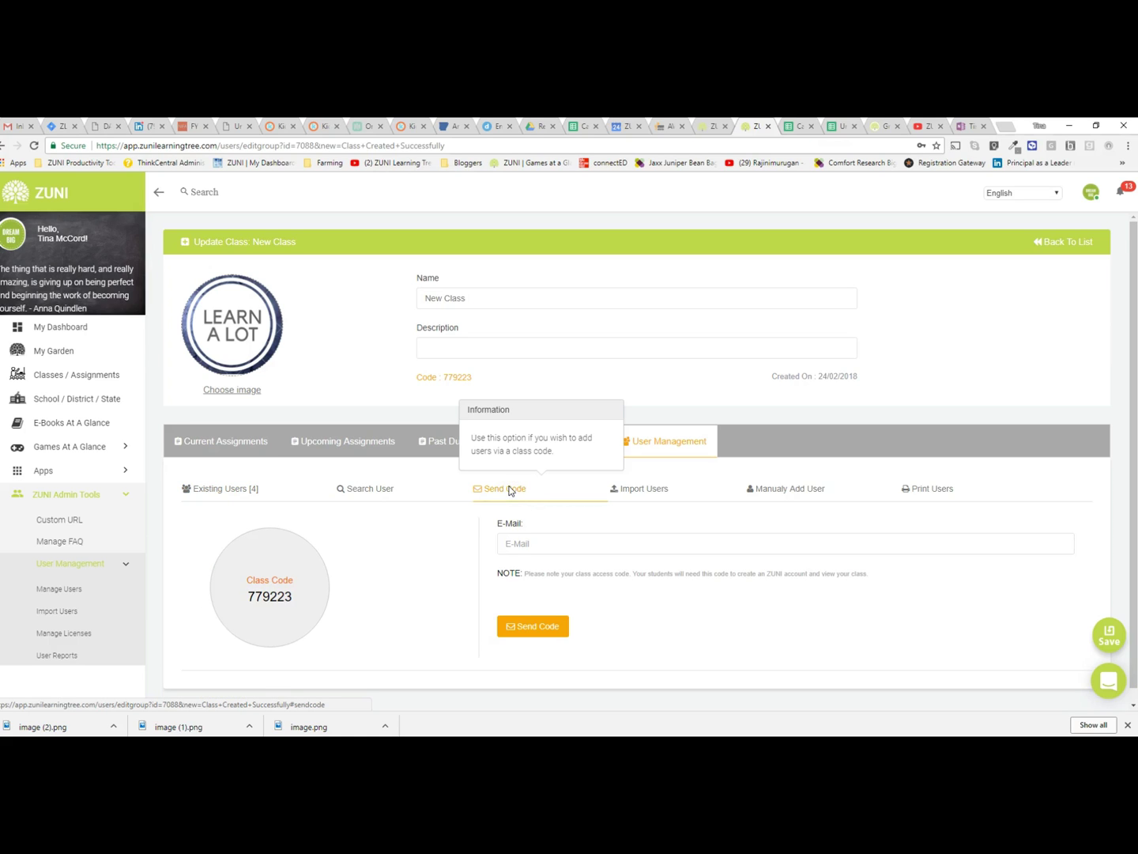
{"action": "left_click", "coordinate": [518, 543]}
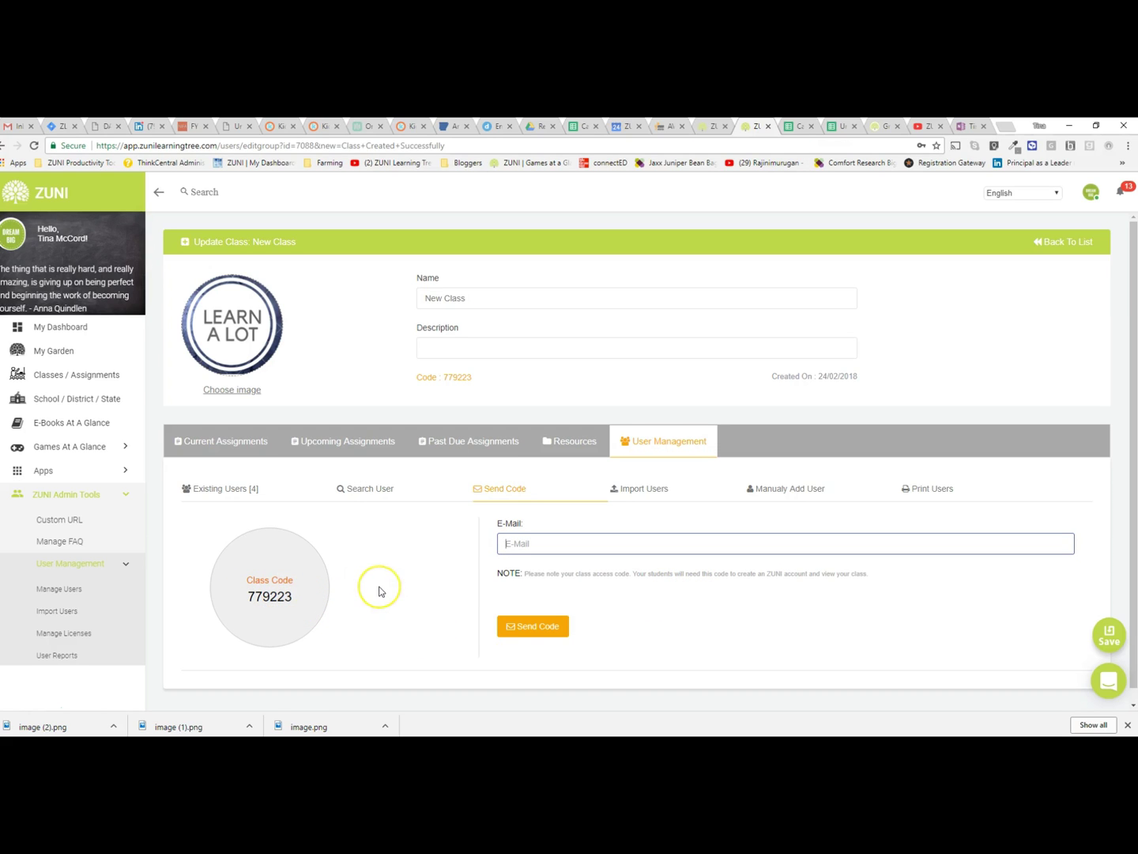
{"action": "double_click", "coordinate": [253, 597]}
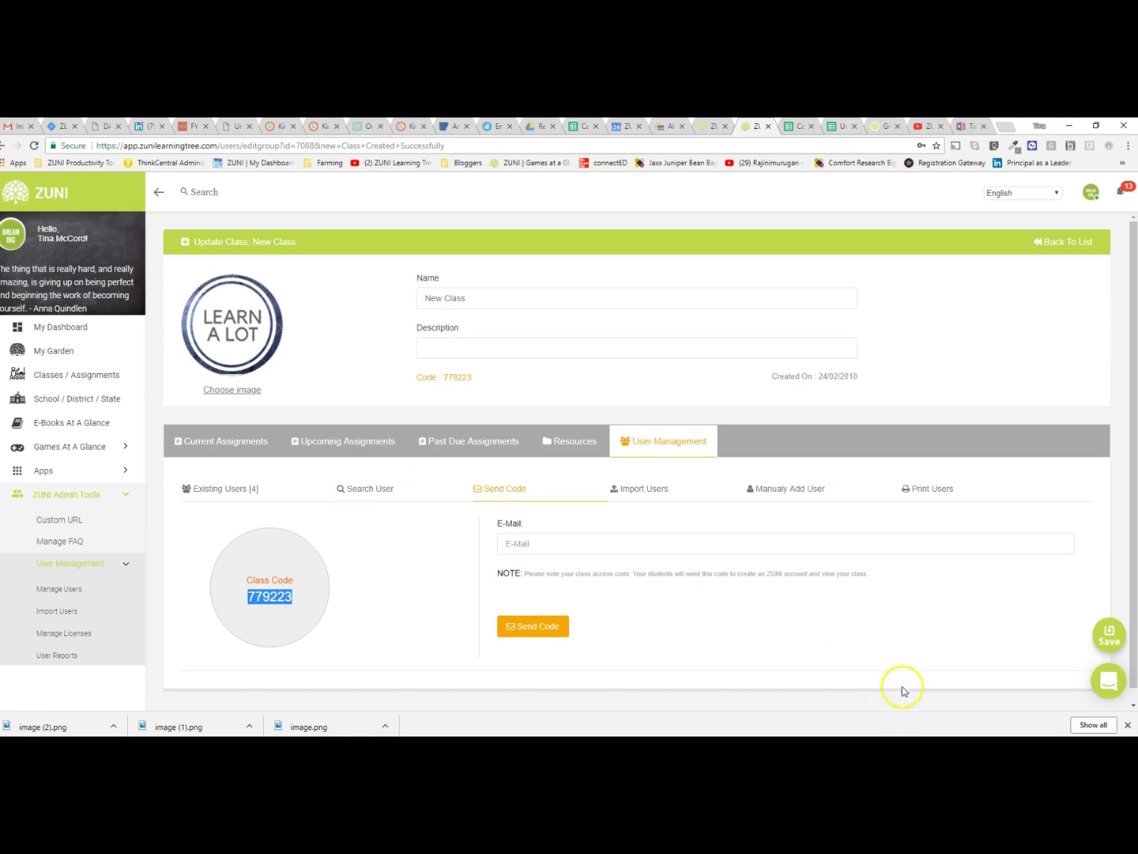
{"action": "left_click", "coordinate": [1110, 637]}
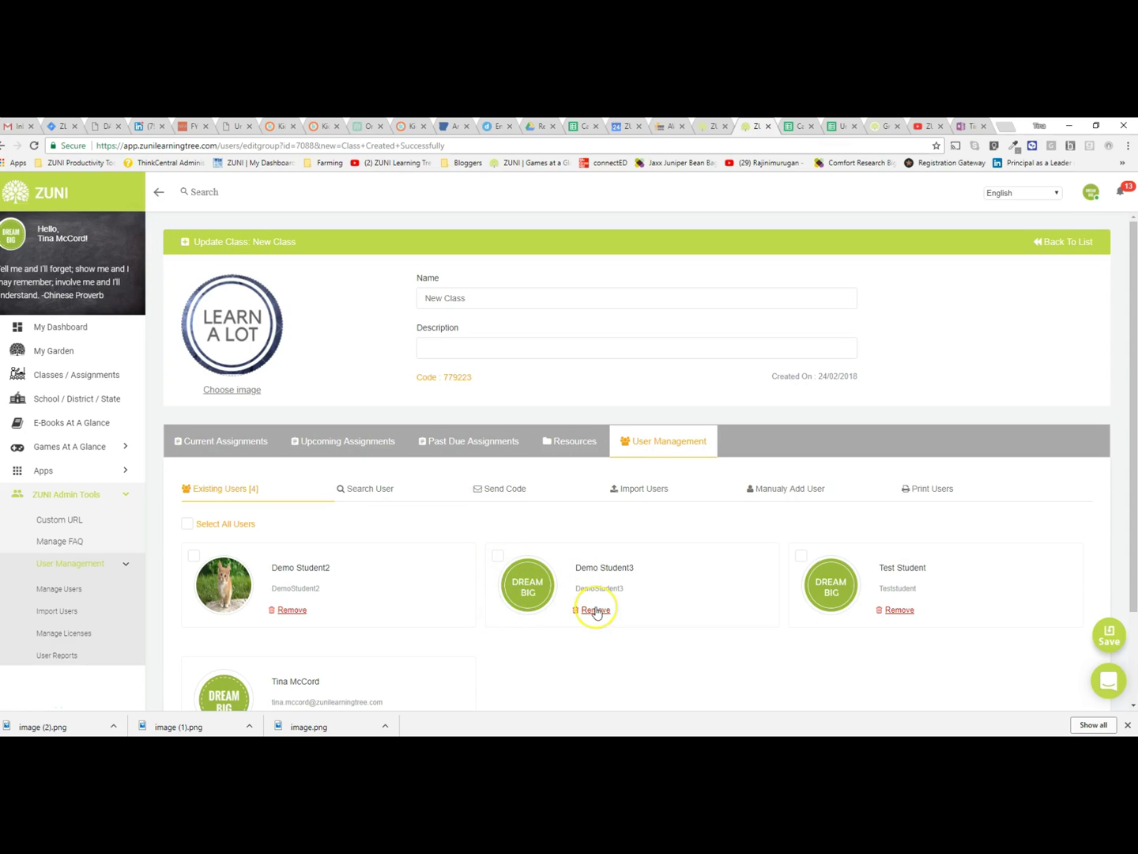
- Open Demo Student3's account from the class's existing users, examine its settings, and return to the class
{"action": "left_click", "coordinate": [531, 585]}
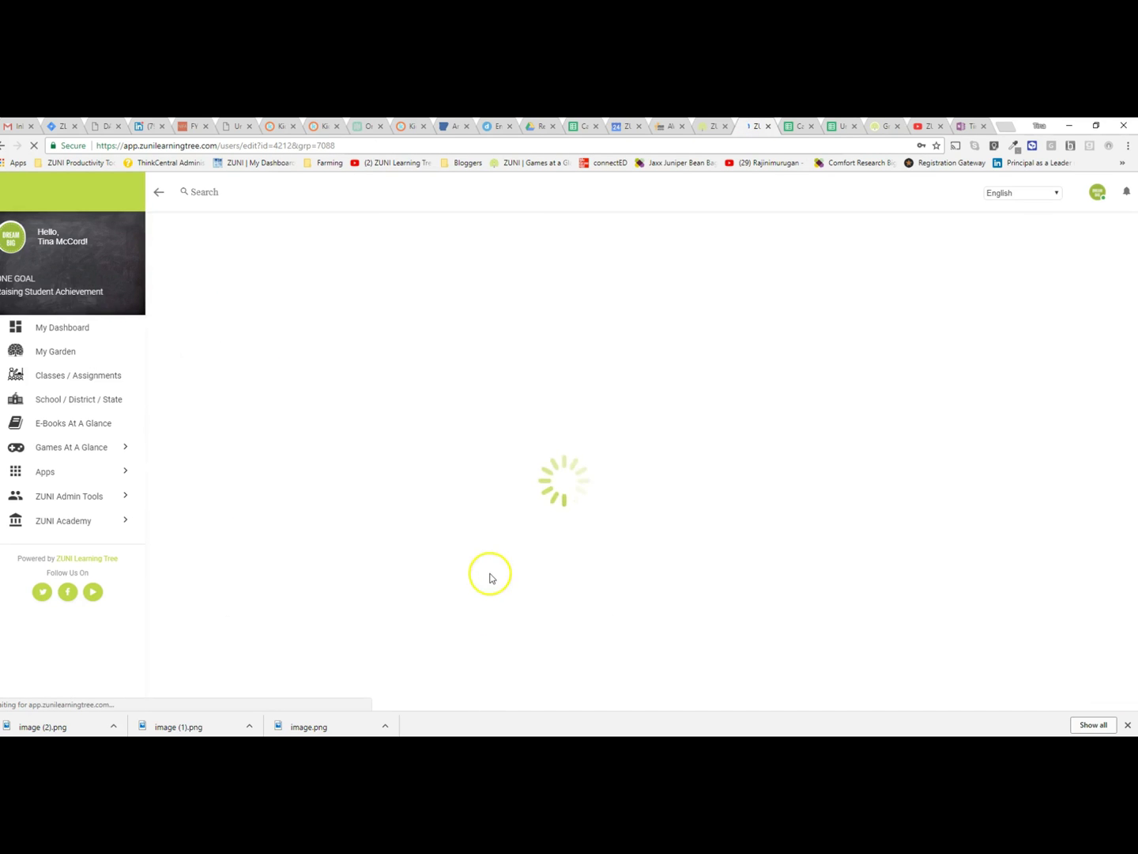
{"action": "left_click", "coordinate": [666, 523]}
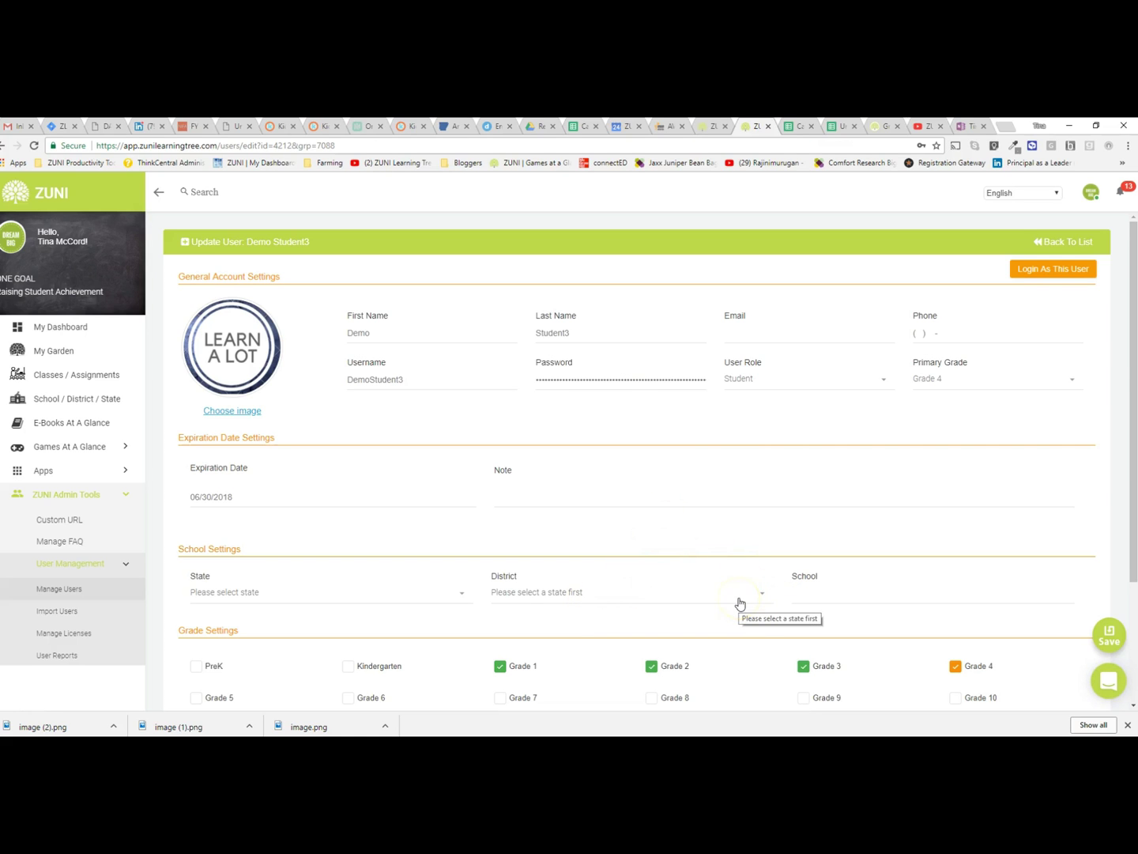
{"action": "left_click", "coordinate": [800, 564]}
{"action": "left_click", "coordinate": [952, 525]}
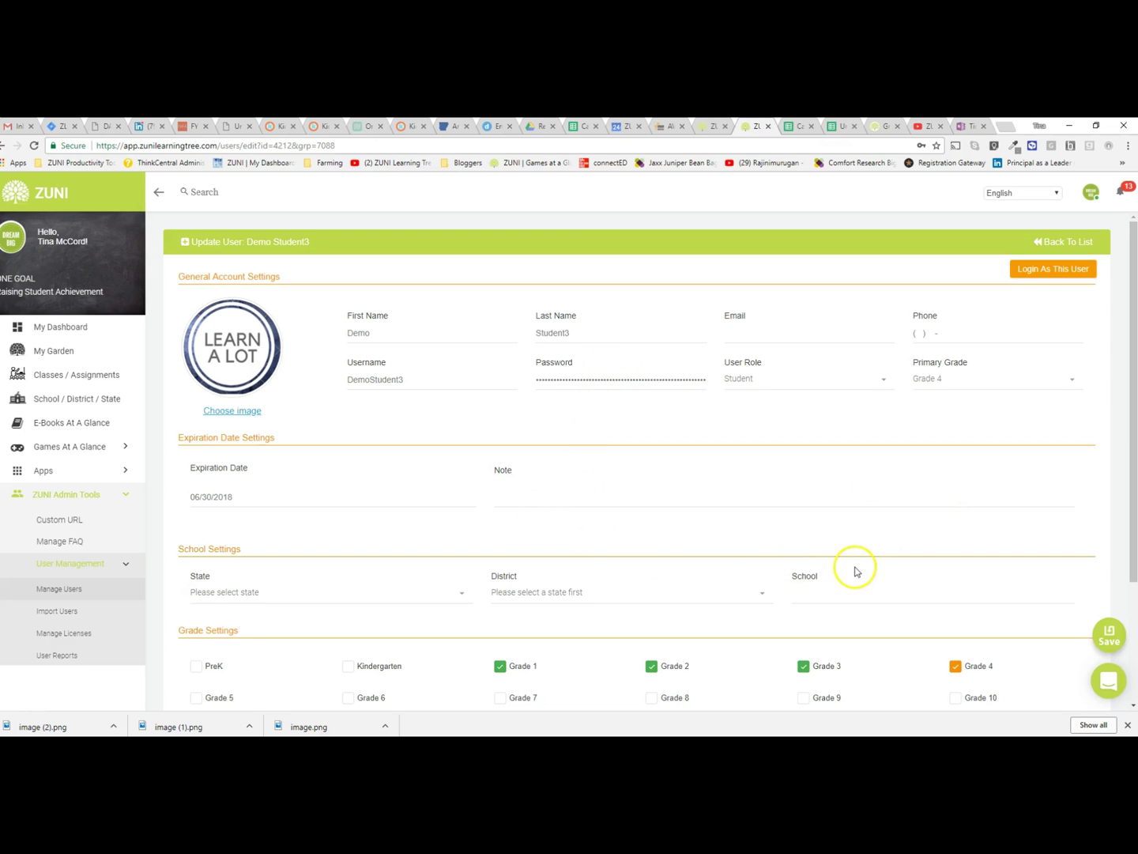
{"action": "left_click", "coordinate": [1068, 242]}
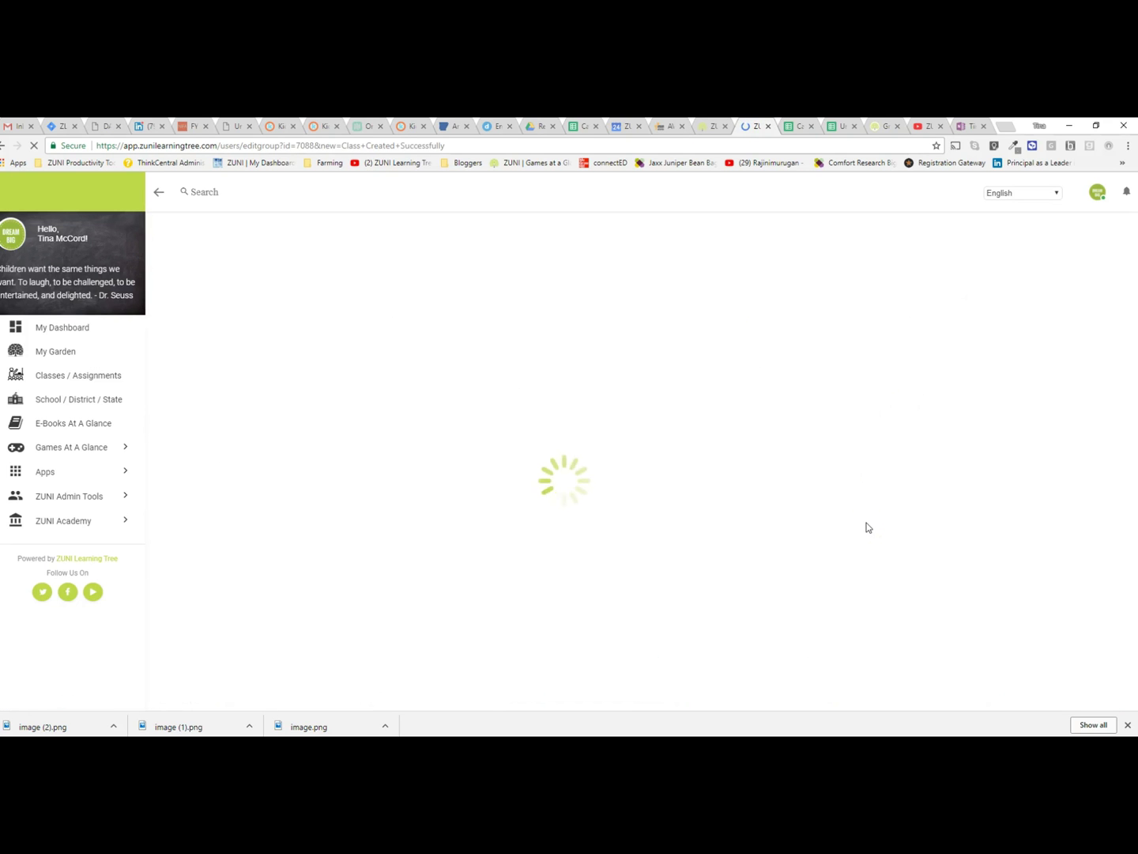
- Preview the printable class list for the Student role, and cancel printing
{"action": "left_click", "coordinate": [919, 494]}
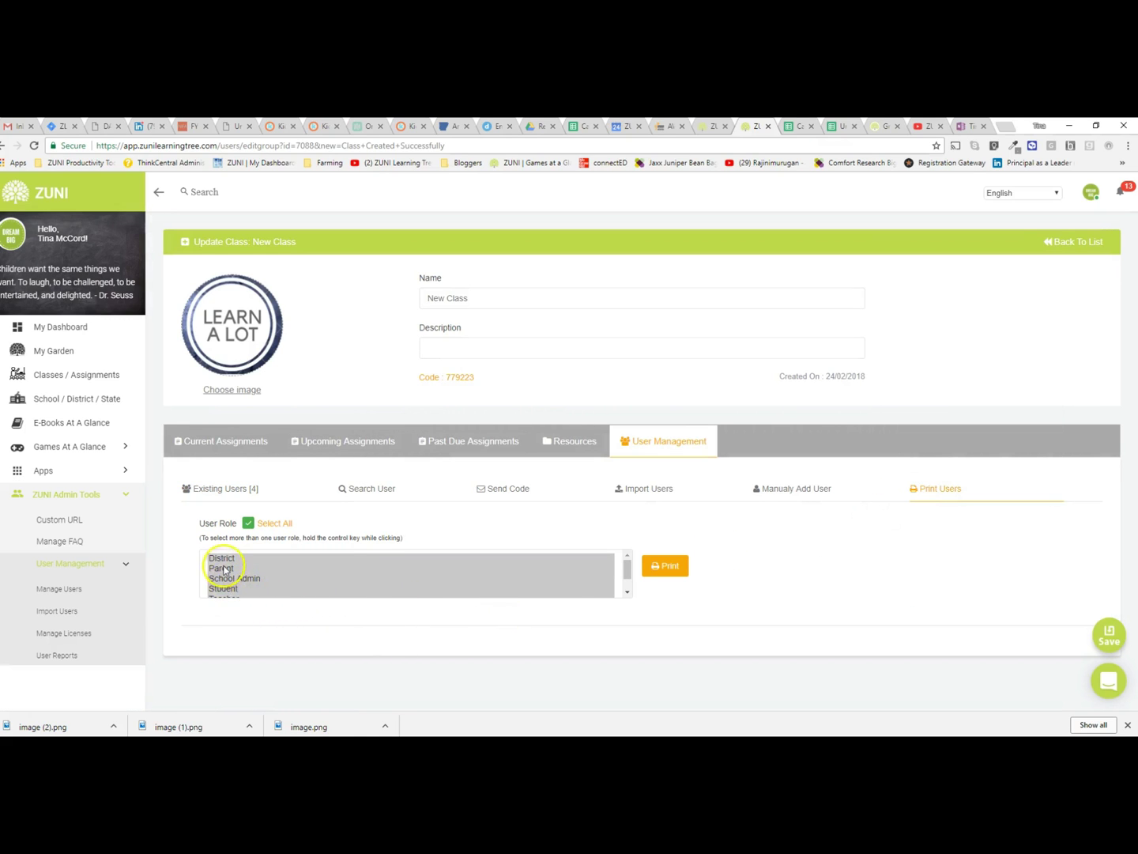
{"action": "left_click", "coordinate": [626, 591]}
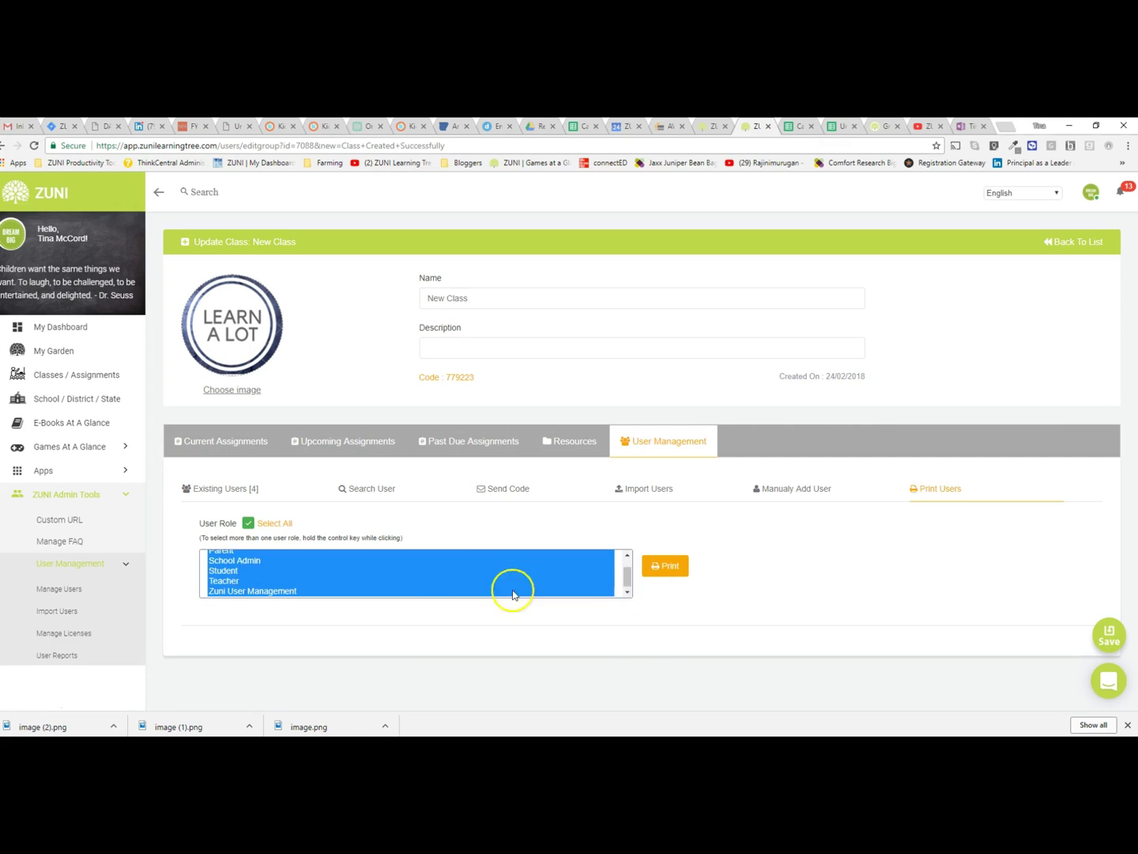
{"action": "left_click", "coordinate": [230, 568]}
{"action": "left_click", "coordinate": [670, 565]}
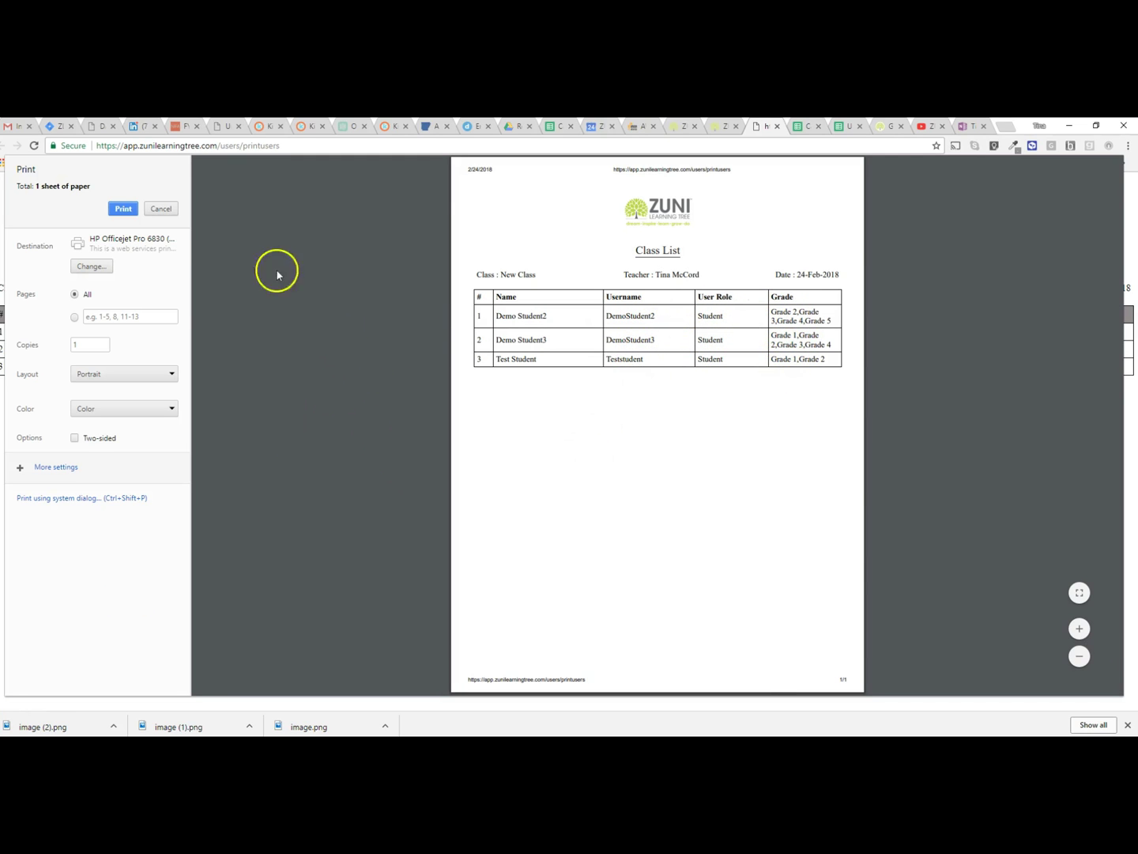
{"action": "left_click", "coordinate": [162, 209]}
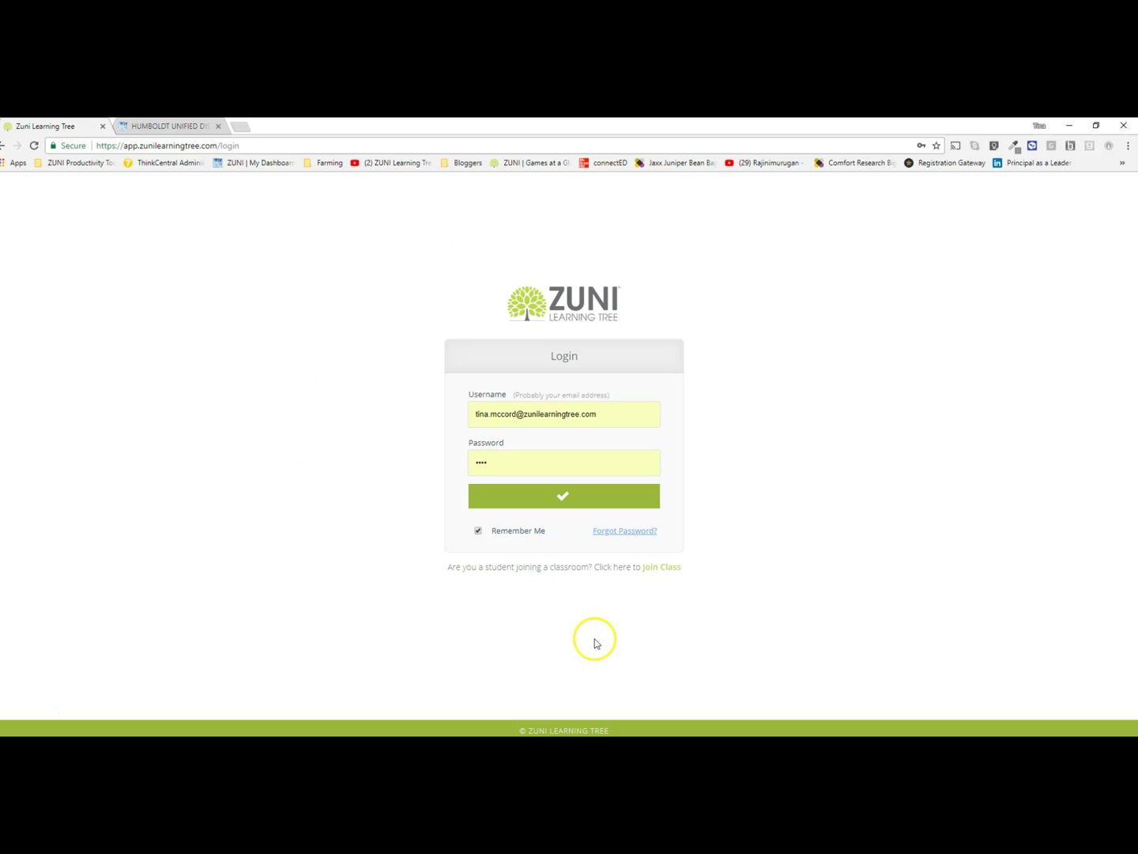
- Compare the class-joining option on the Humboldt Unified District login page with the one on the general ZUNI login page
{"action": "left_click", "coordinate": [163, 128]}
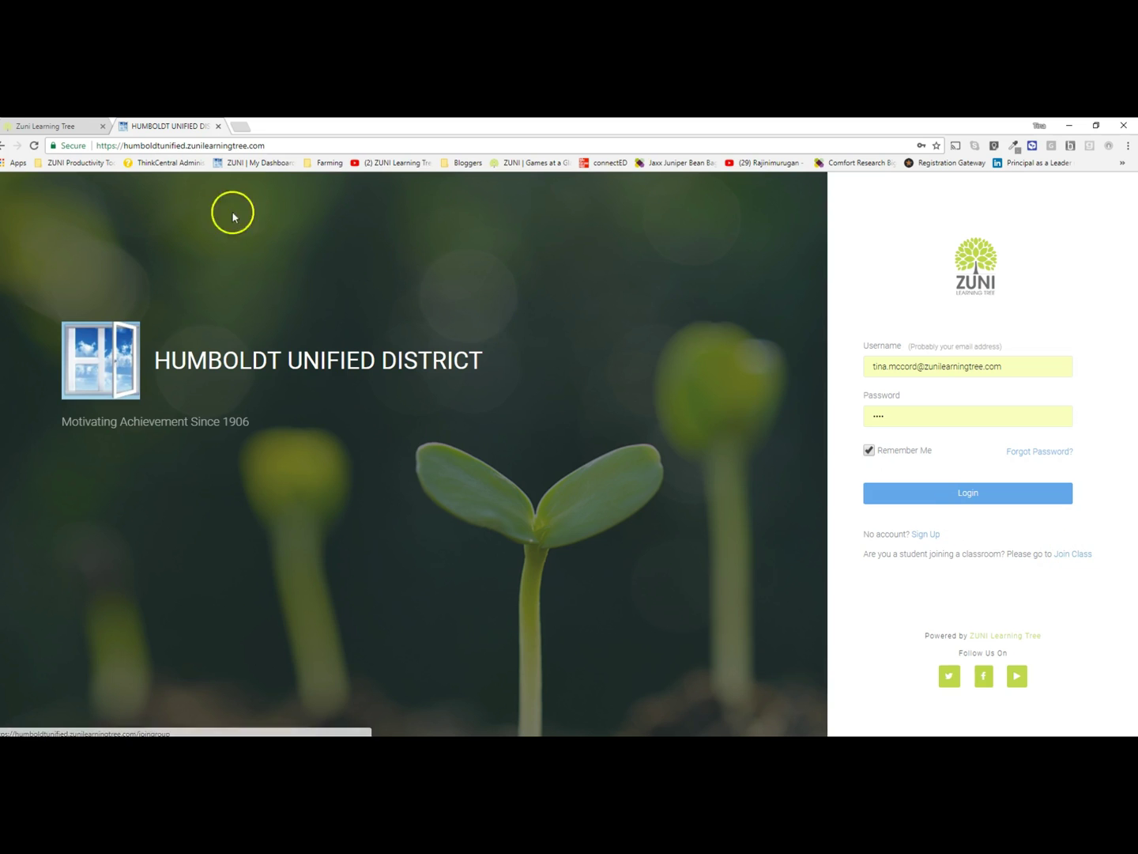
{"action": "left_click", "coordinate": [44, 127]}
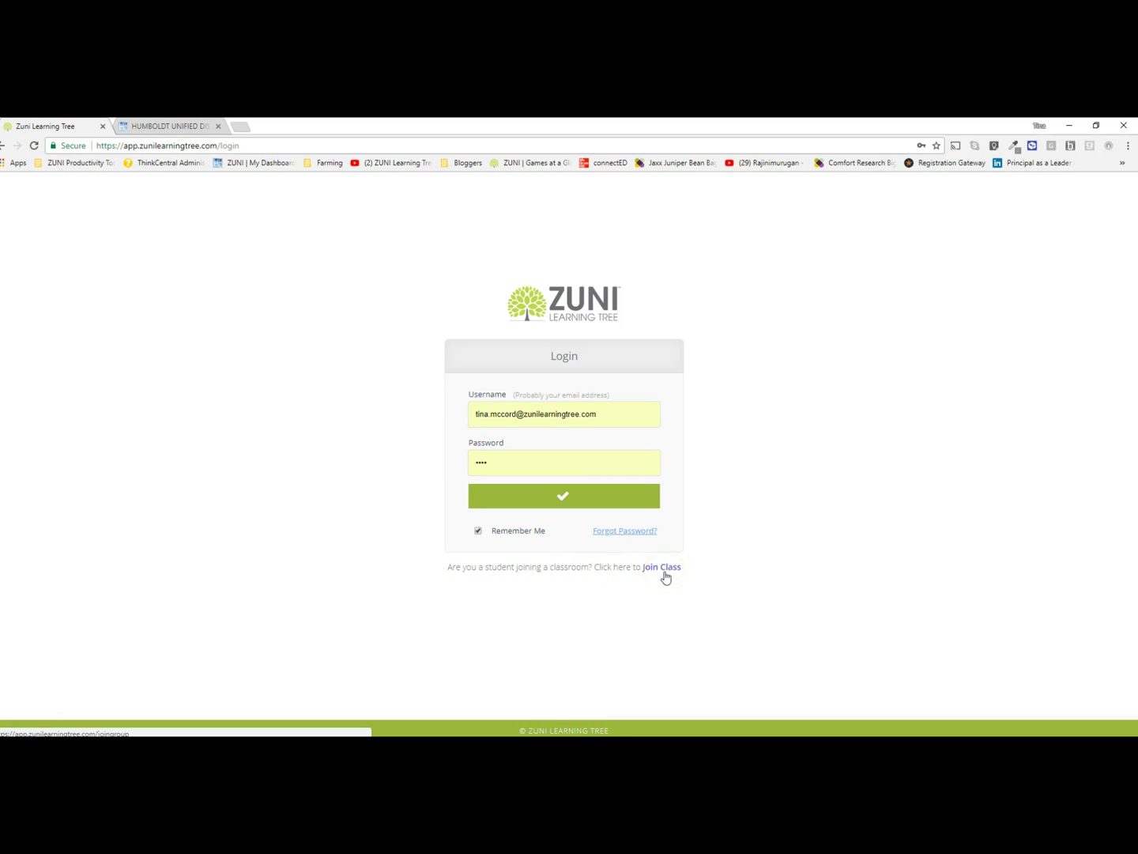
{"action": "left_click", "coordinate": [163, 128]}
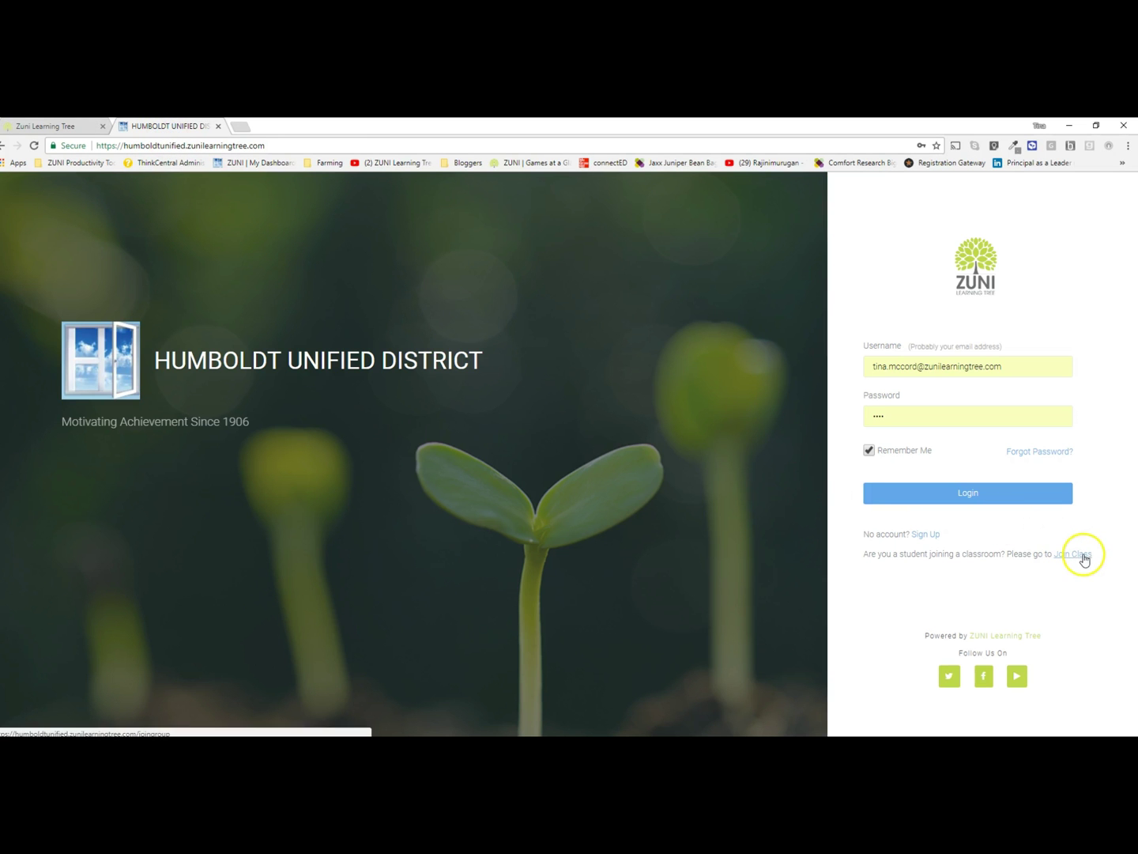
{"action": "left_click", "coordinate": [25, 127]}
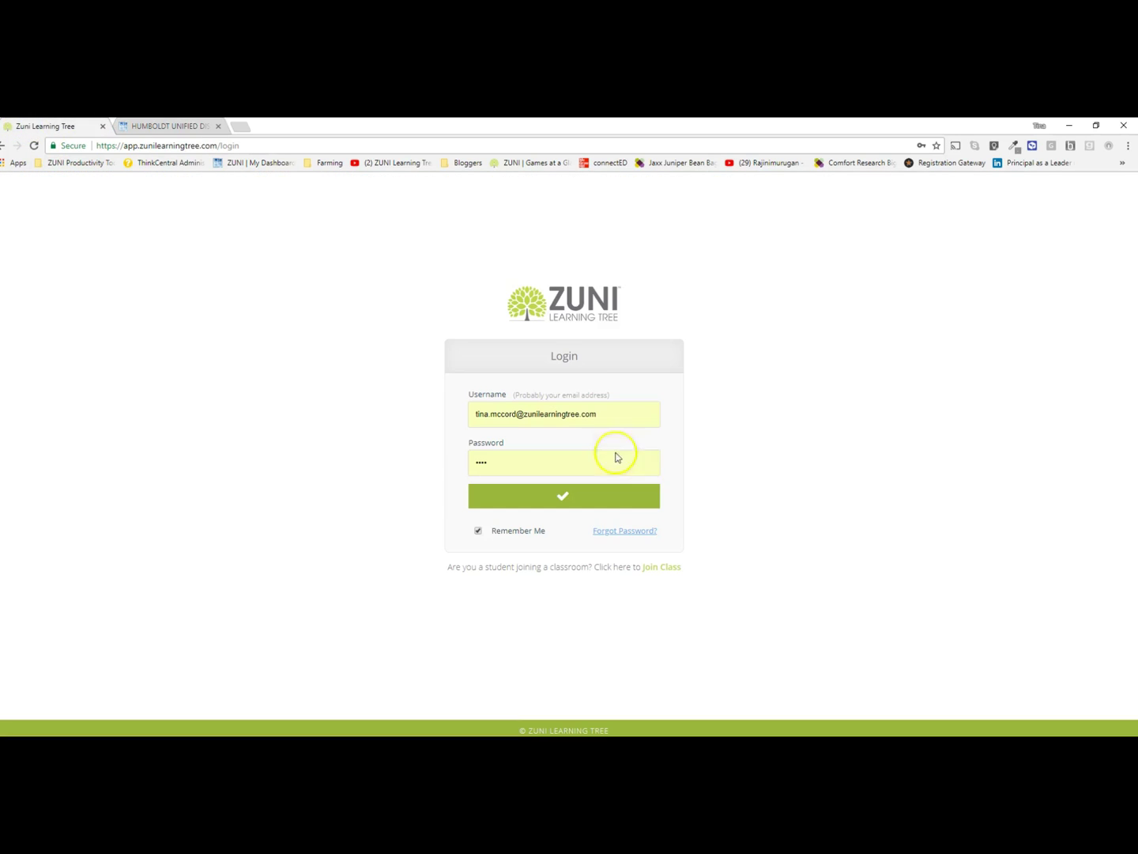
- Start joining a class as a student from the ZUNI login page and submit the class code
{"action": "left_click", "coordinate": [661, 569]}
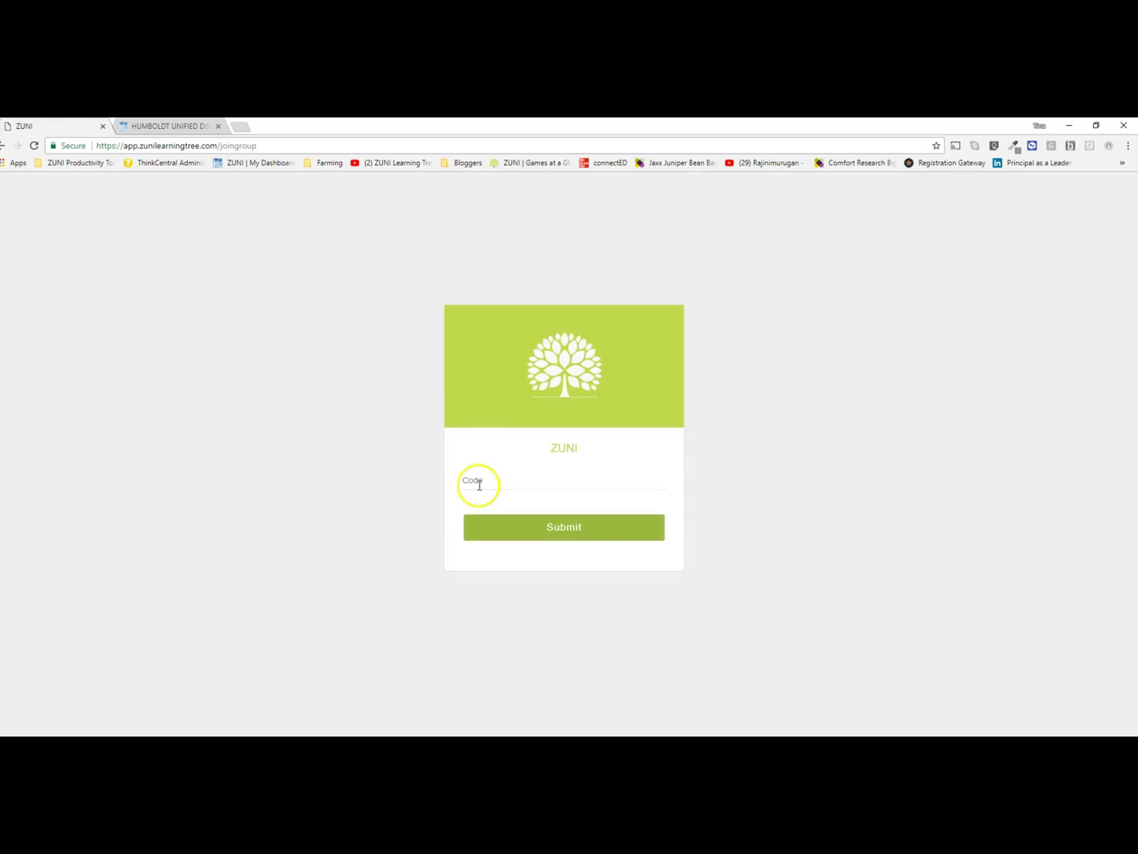
{"action": "left_click", "coordinate": [481, 482]}
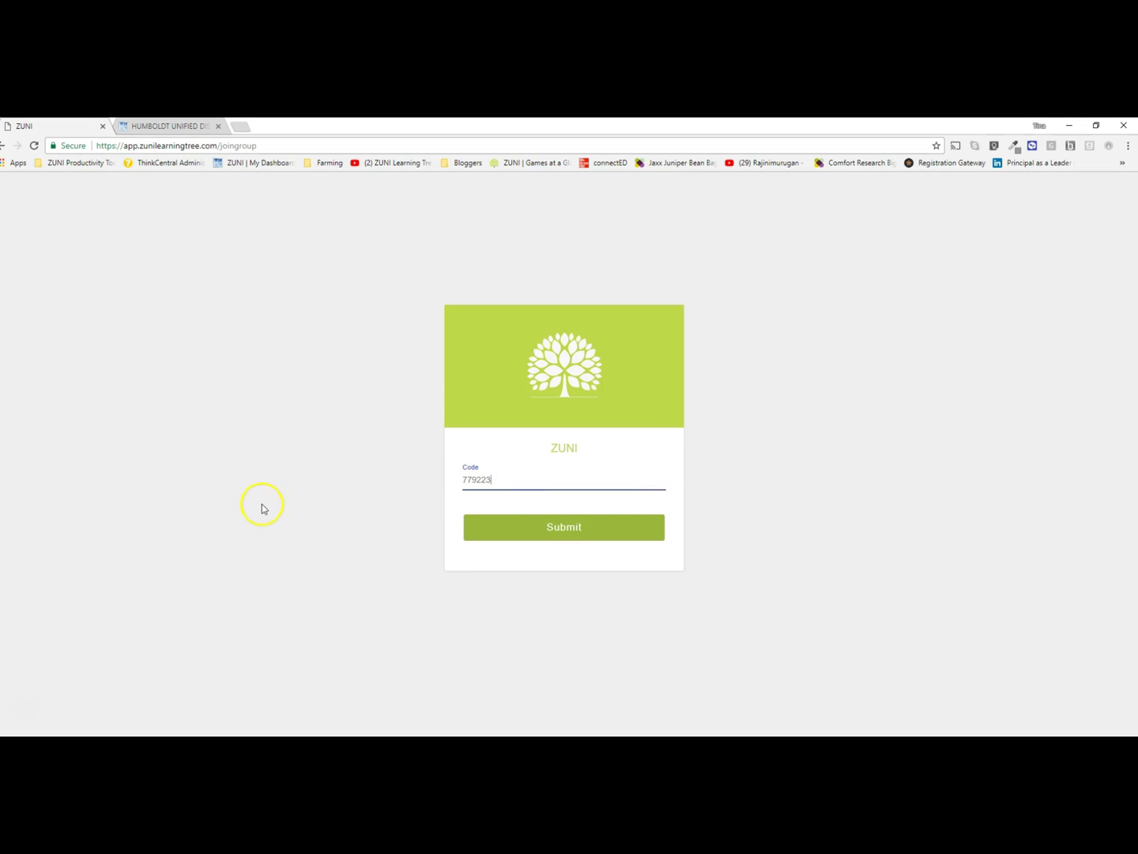
{"action": "left_click", "coordinate": [550, 530]}
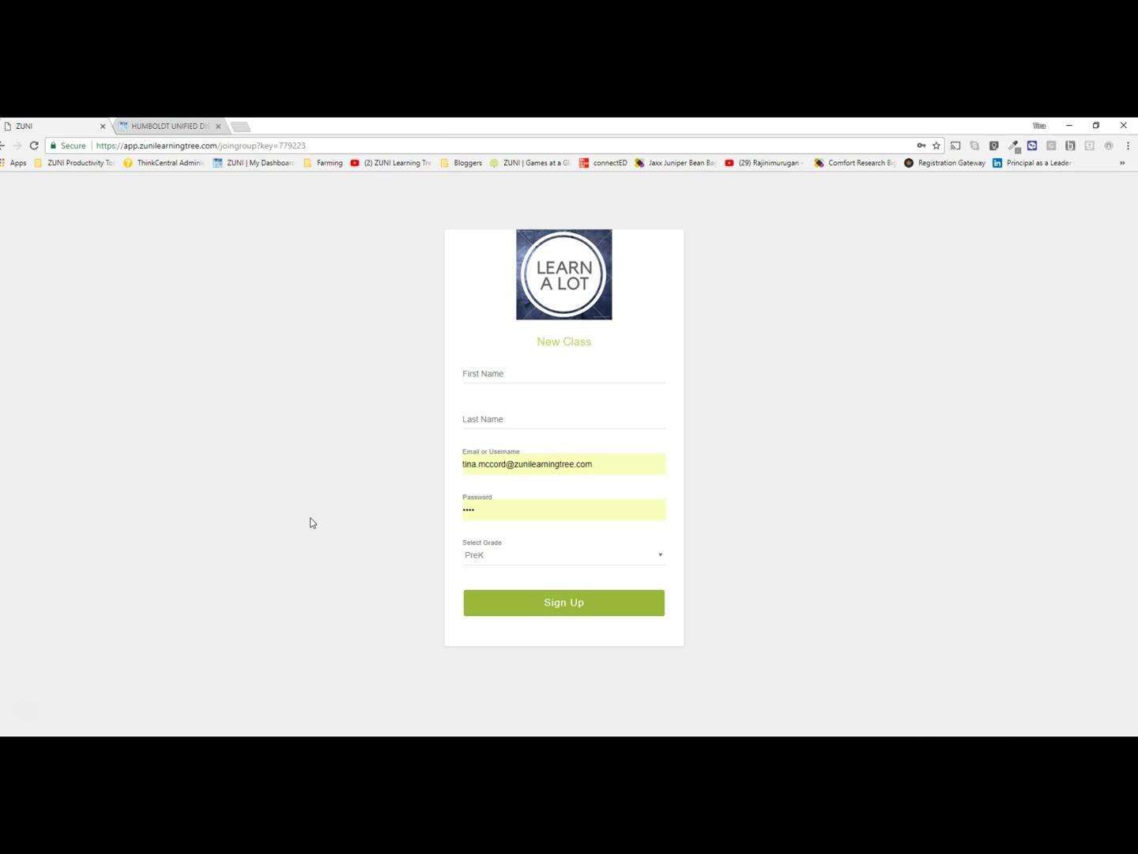
- Fill in the class sign-up form with first name Teststudent65, last name Student and username teststudent65
{"action": "left_click", "coordinate": [477, 372]}
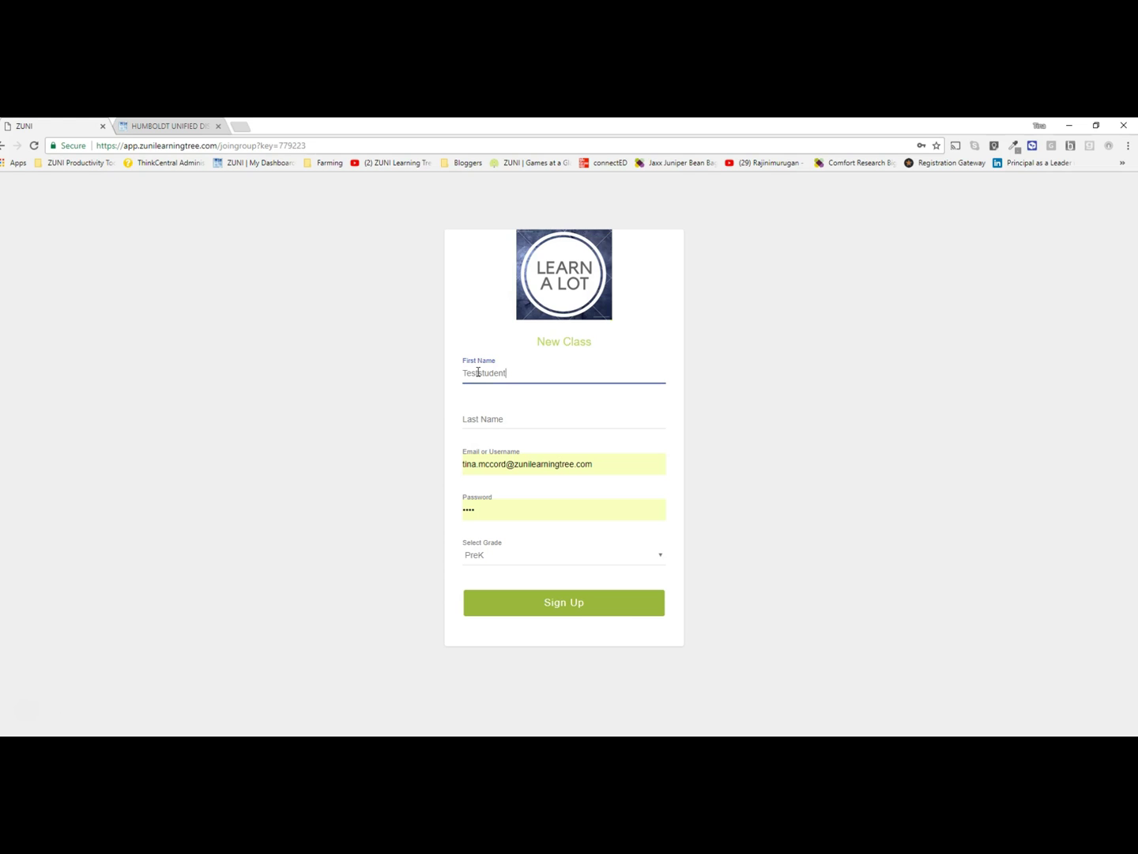
{"action": "left_click", "coordinate": [480, 418]}
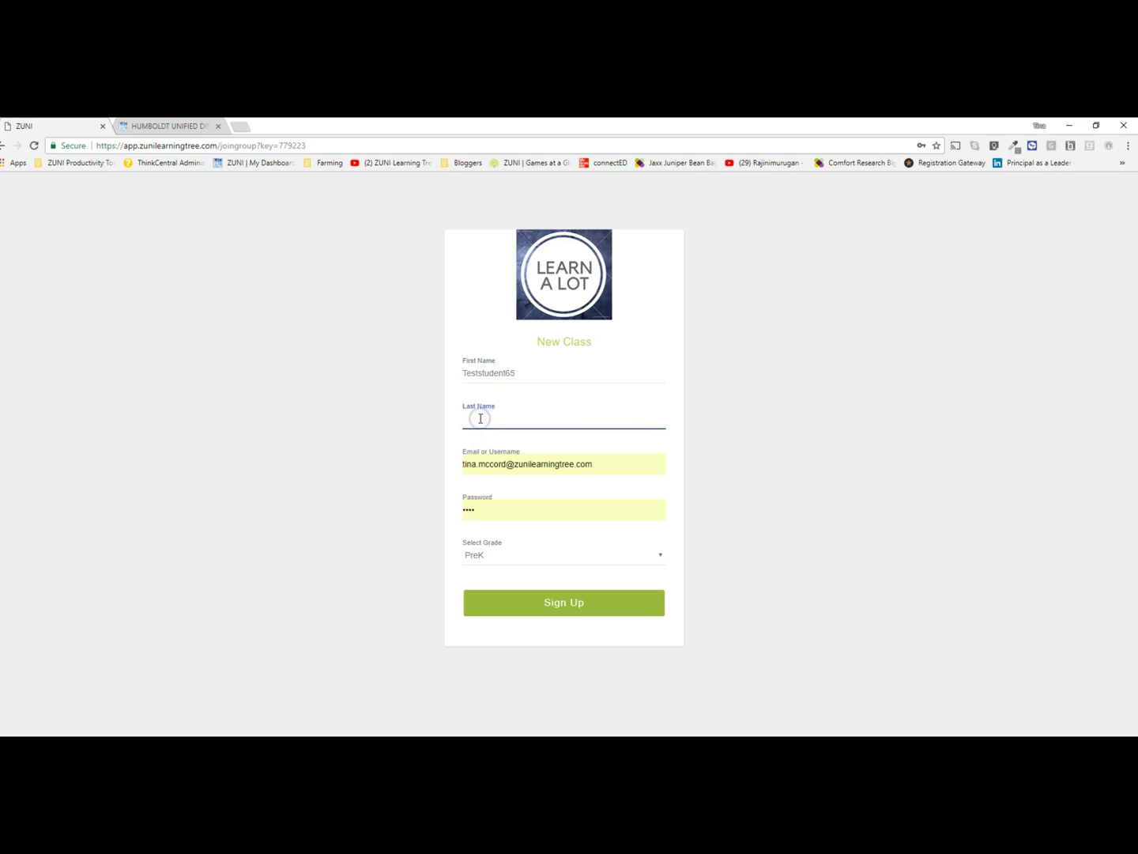
{"action": "type", "text": "Student"}
{"action": "left_click_drag", "start_coordinate": [638, 465], "coordinate": [360, 494]}
{"action": "type", "text": "tes"}
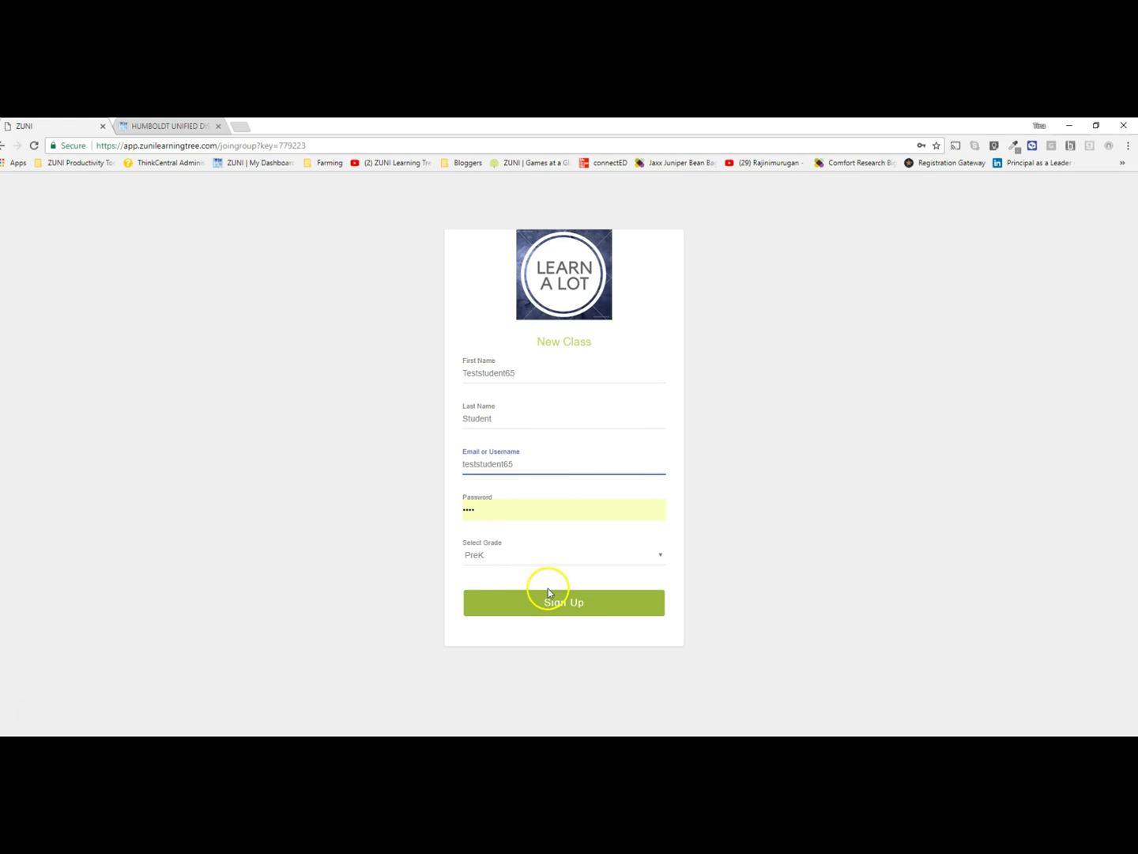
- Set the student's grade to Grade 4 and submit the class sign-up form
{"action": "left_click", "coordinate": [661, 554]}
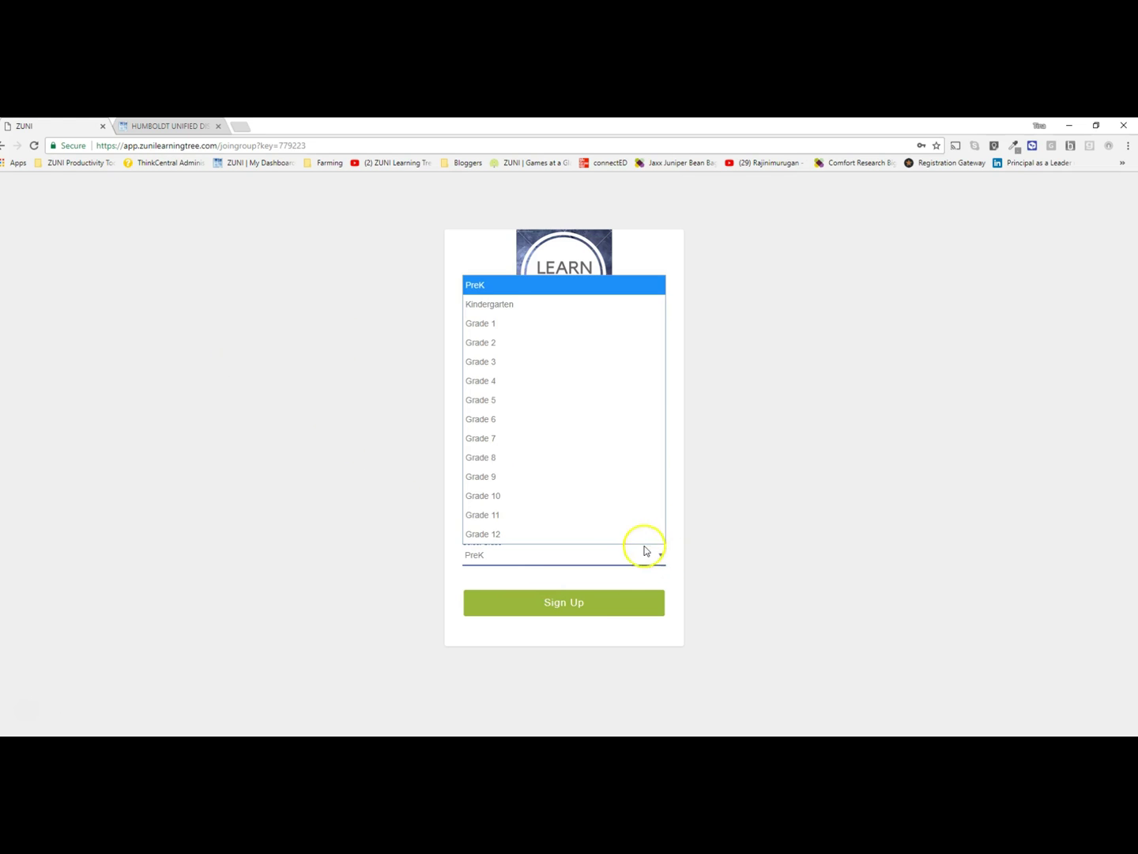
{"action": "left_click", "coordinate": [517, 380]}
{"action": "left_click", "coordinate": [574, 601]}
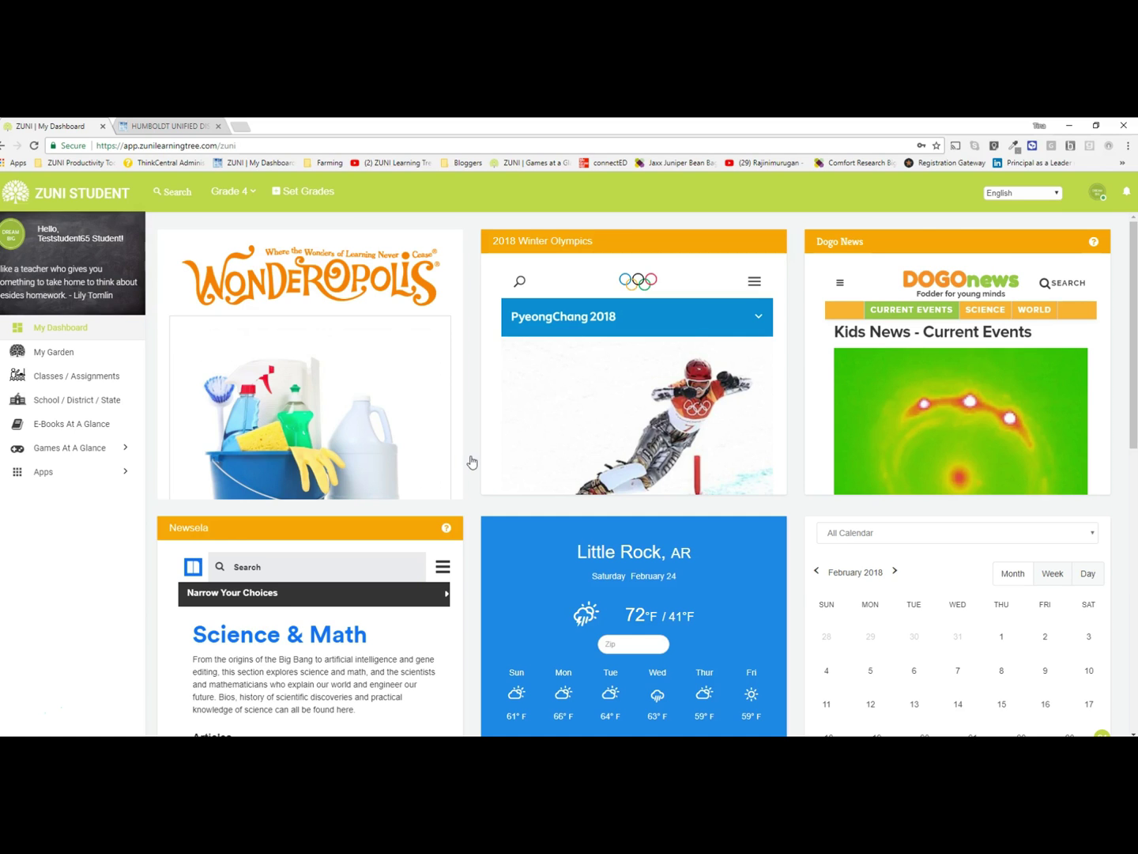
- Start joining a class from within the logged-in student account and submit the class code
{"action": "left_click", "coordinate": [1096, 198]}
{"action": "left_click", "coordinate": [1071, 253]}
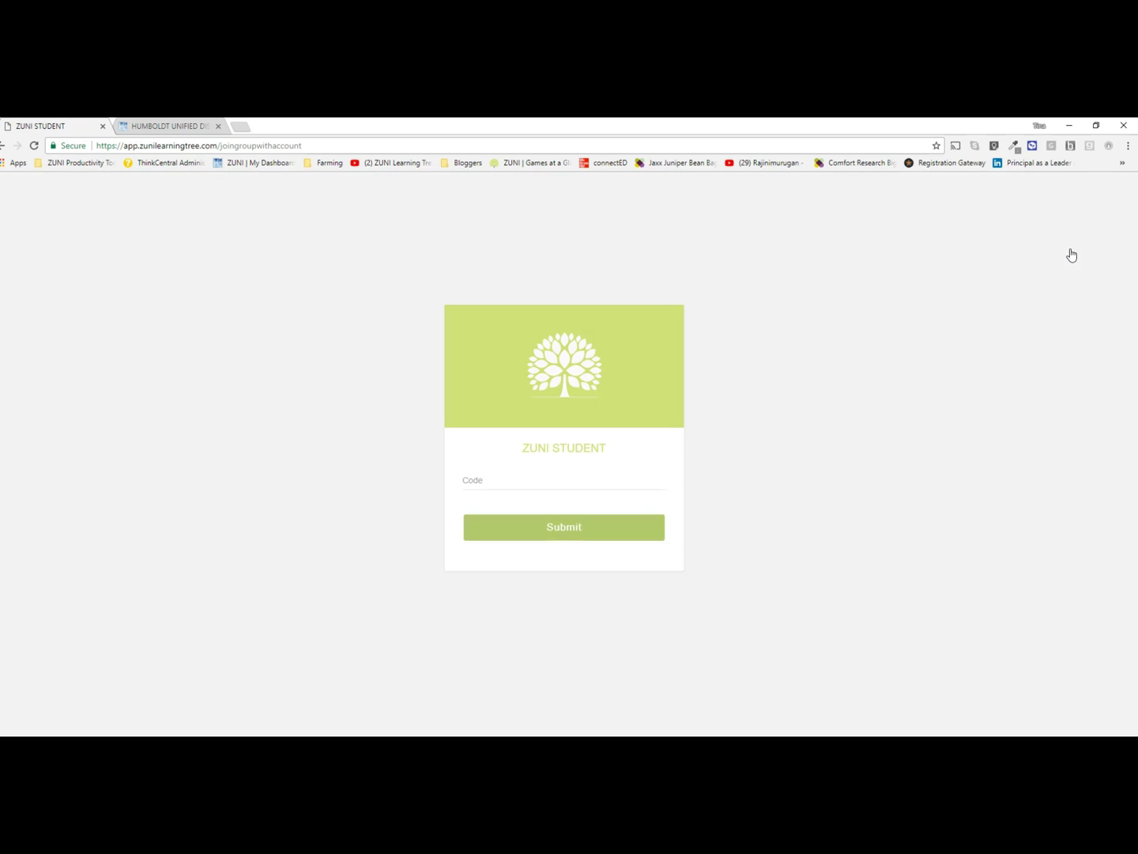
{"action": "left_click", "coordinate": [484, 483]}
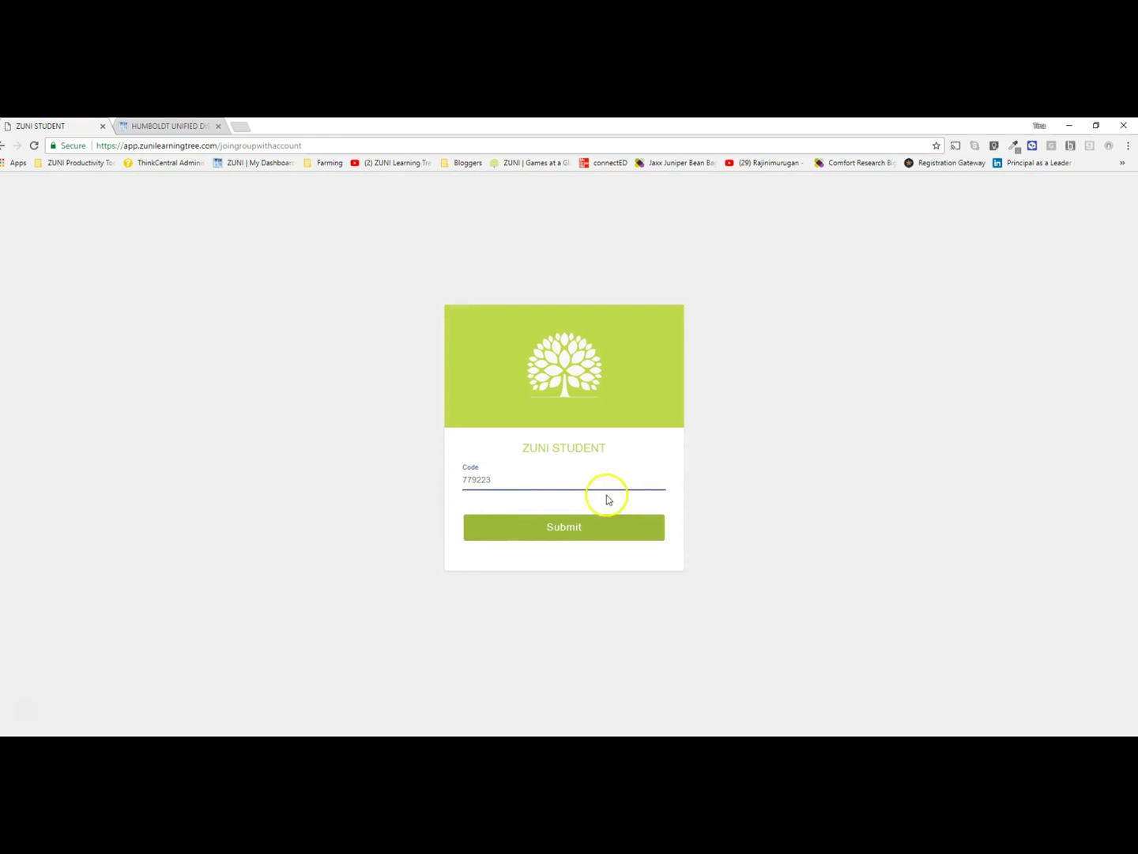
{"action": "left_click", "coordinate": [570, 530]}
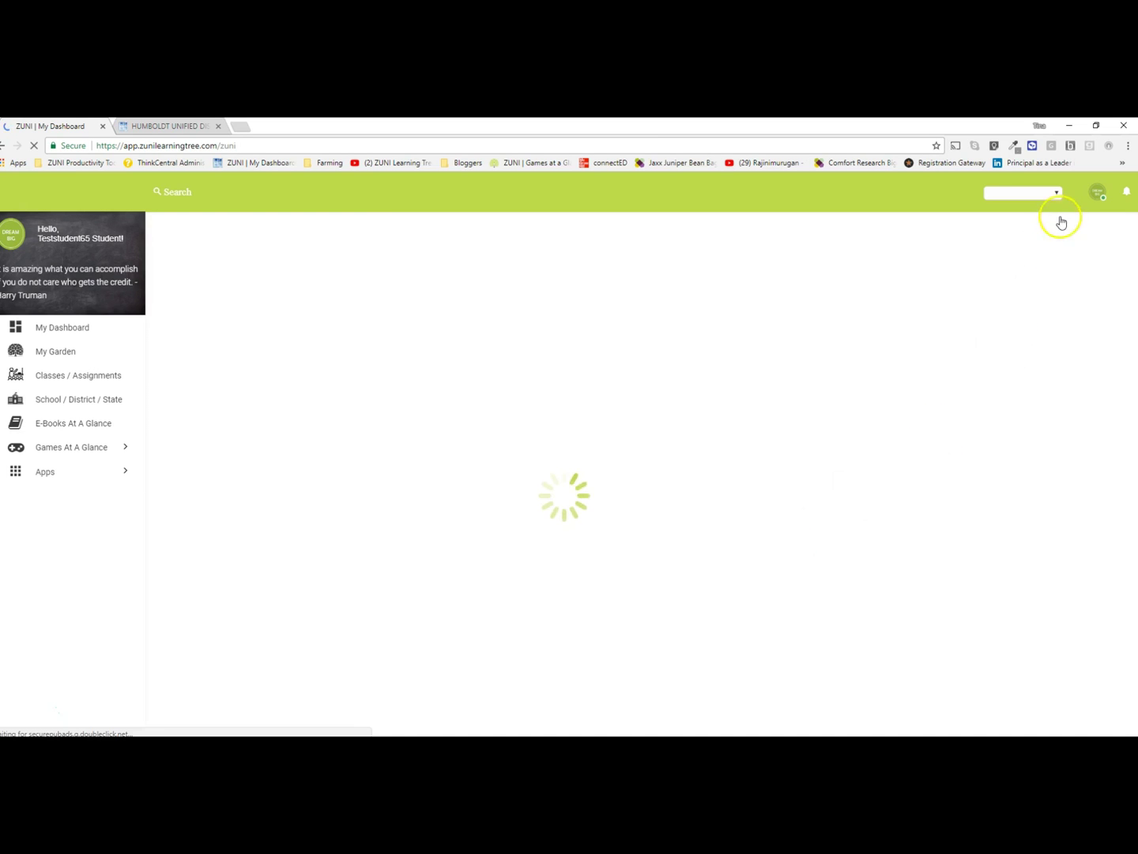
- Compare the Join Class option in the student's account menu with the one on the Humboldt Unified District login page
{"action": "left_click", "coordinate": [1095, 196]}
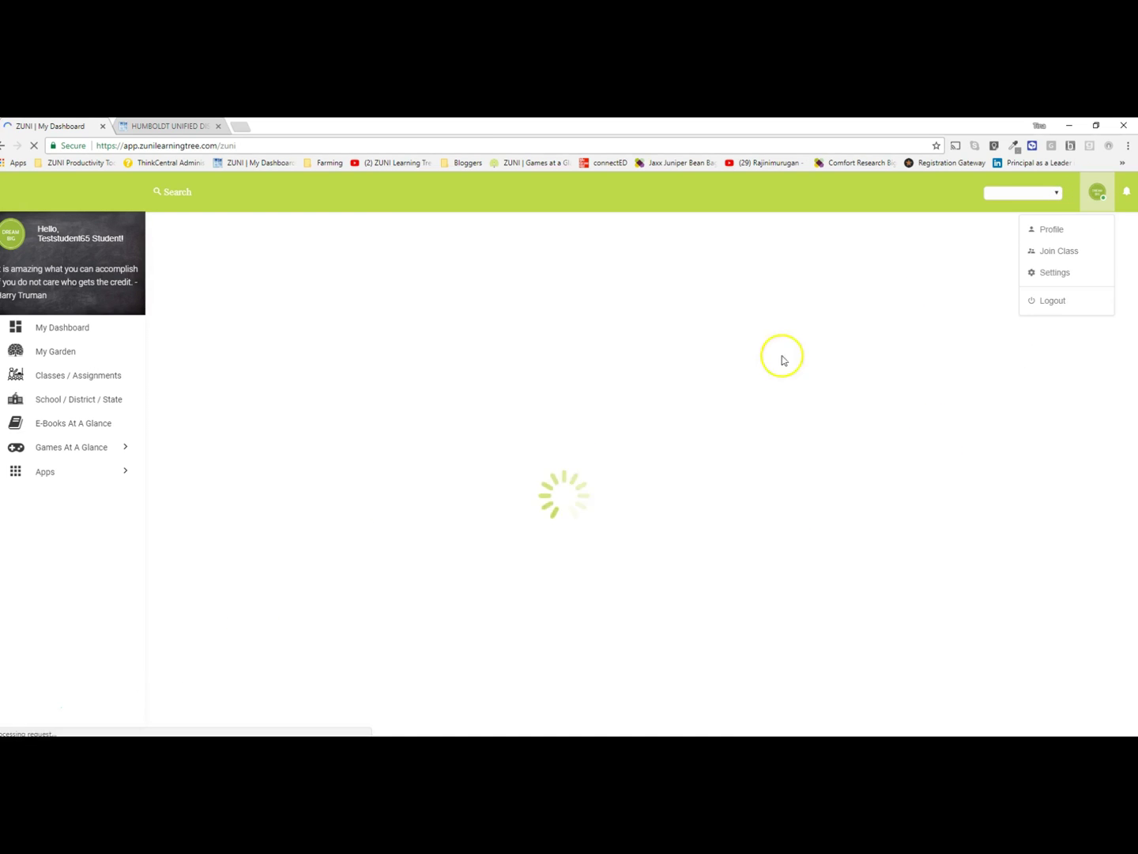
{"action": "left_click", "coordinate": [1044, 232]}
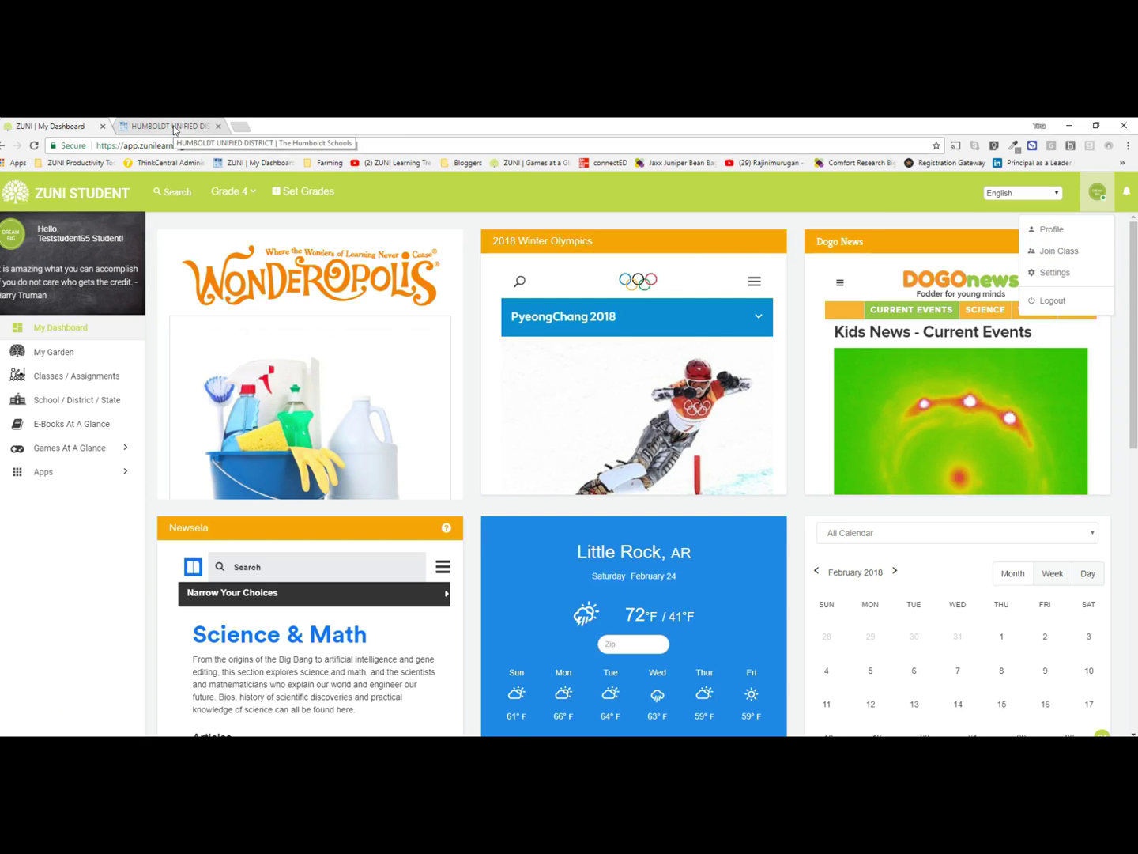
{"action": "left_click", "coordinate": [175, 126]}
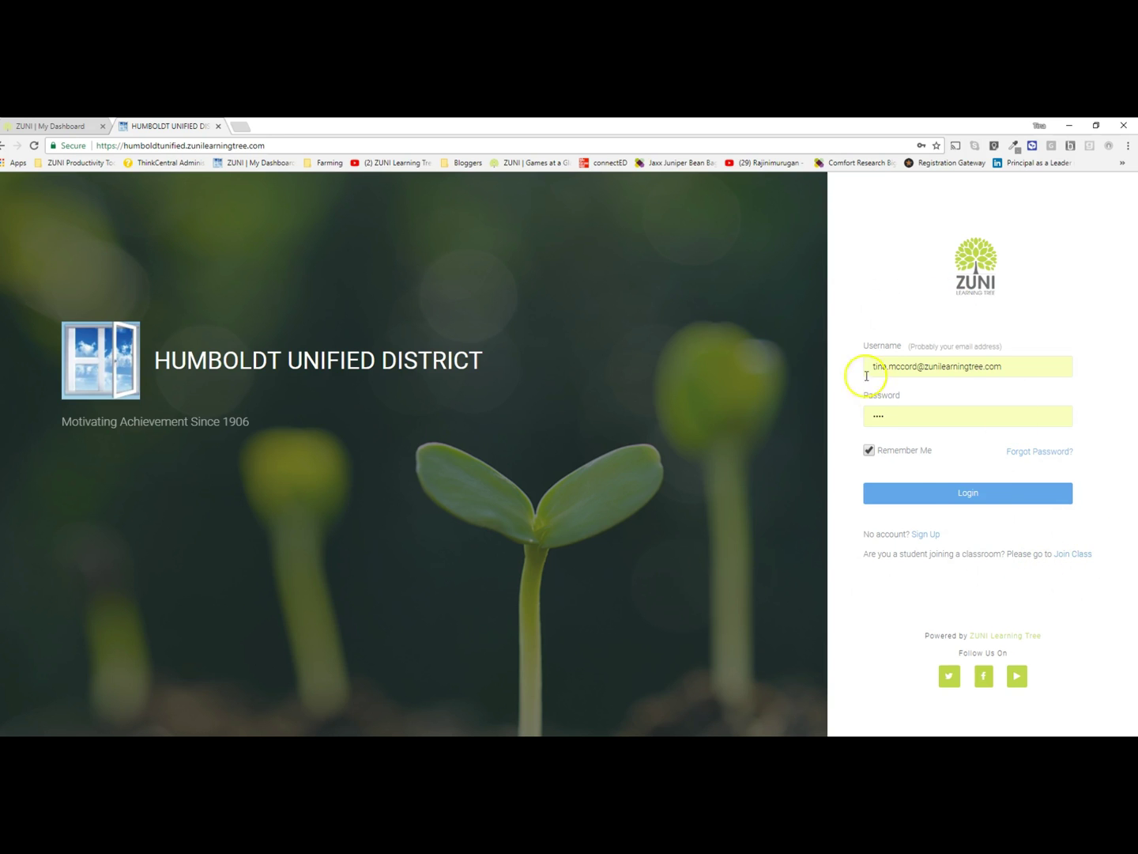
{"action": "left_click", "coordinate": [57, 128]}
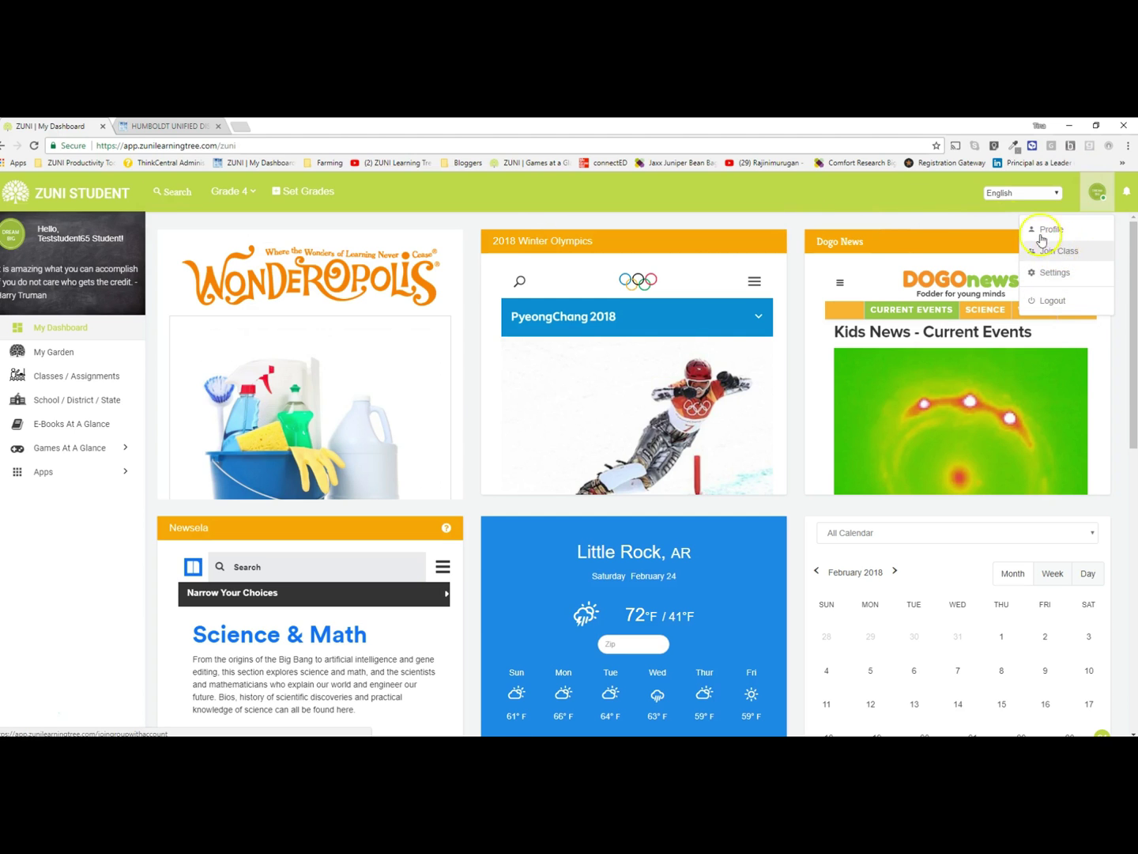
{"action": "left_click", "coordinate": [170, 125]}
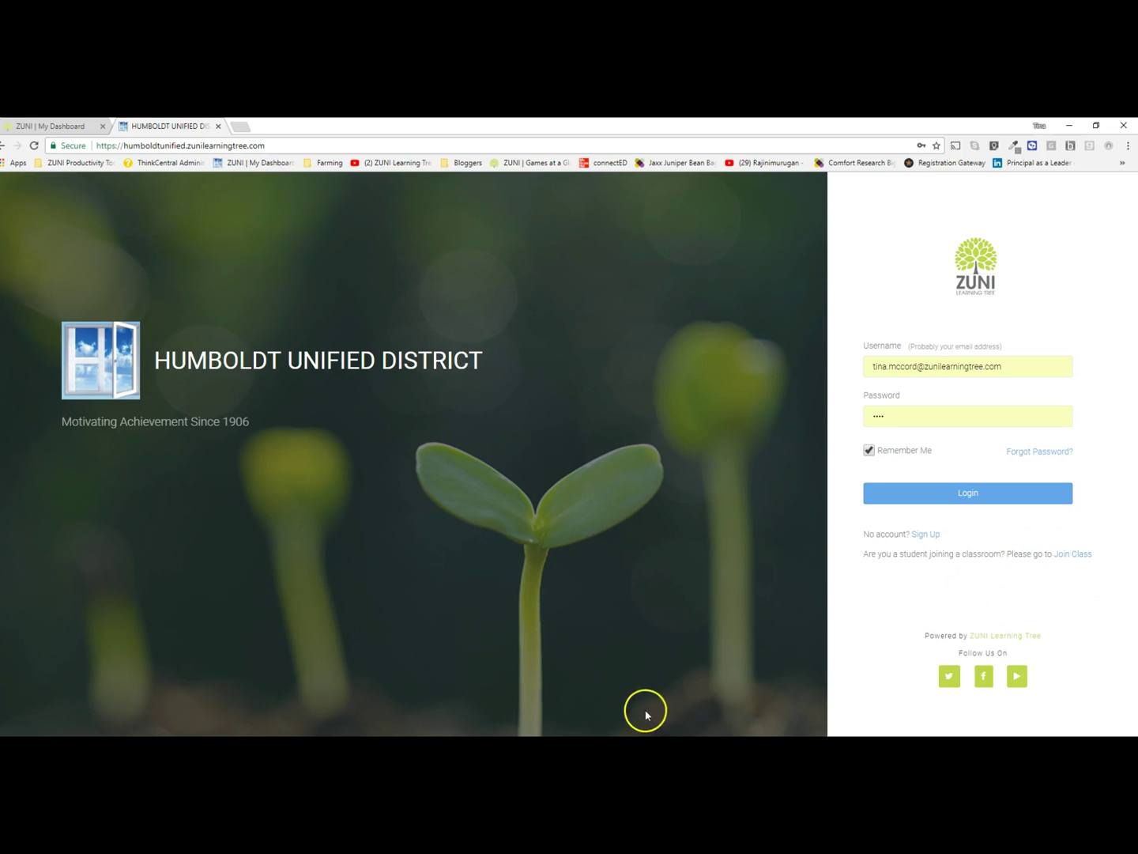
- Switch back to the teacher's browser window and close the printable class list to return to the class's edit page
{"action": "mouse_move", "coordinate": [399, 735]}
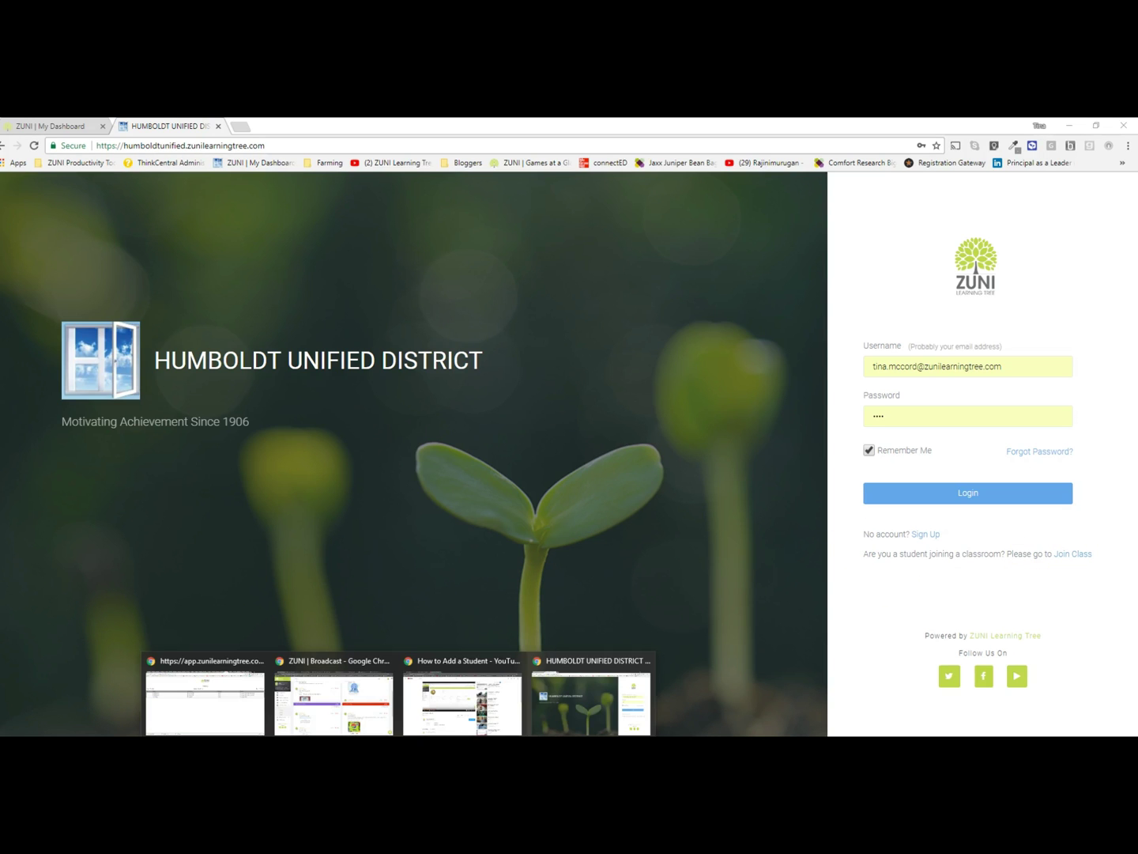
{"action": "left_click", "coordinate": [369, 715]}
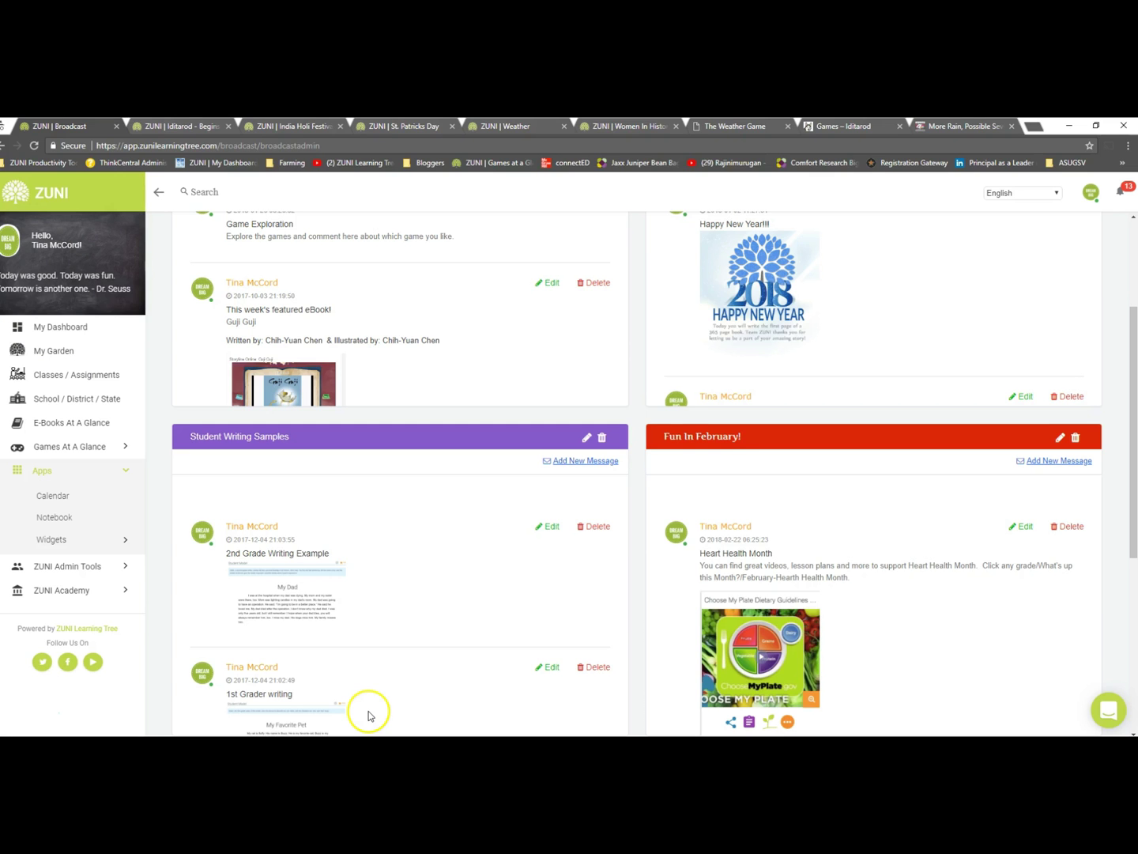
{"action": "mouse_move", "coordinate": [364, 723]}
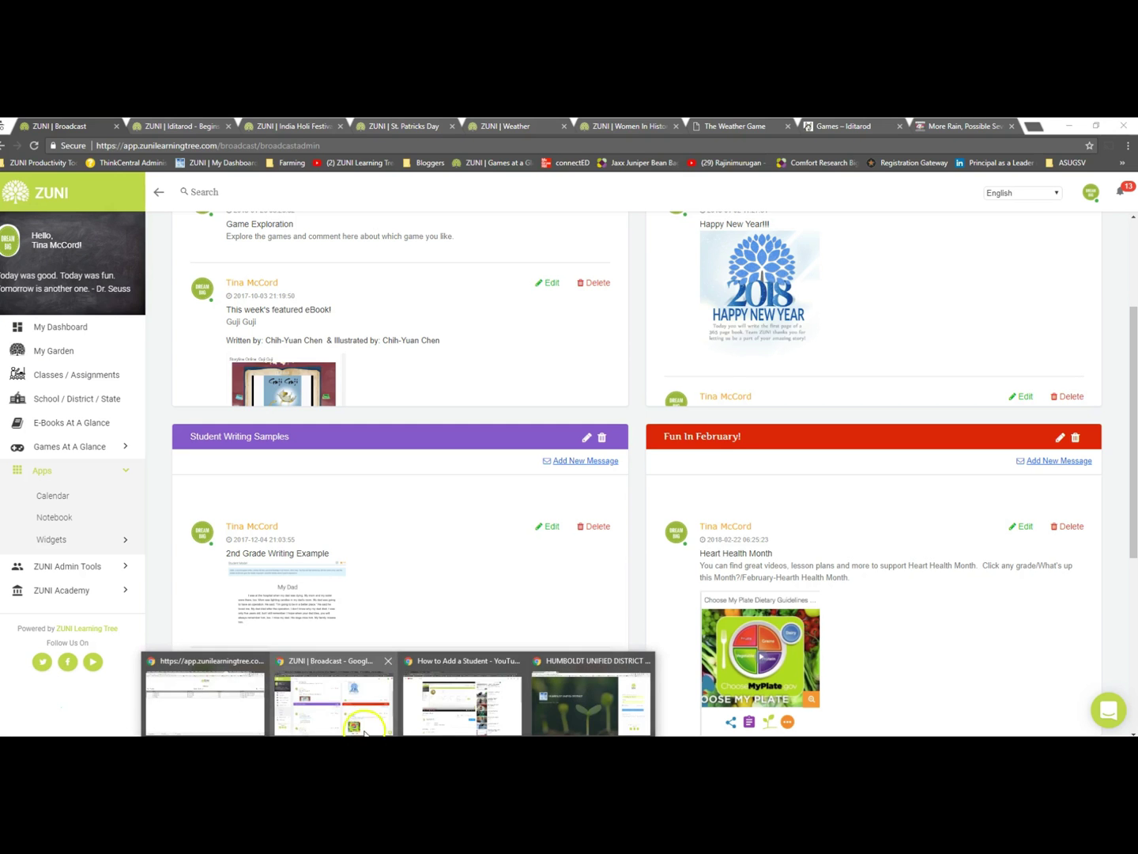
{"action": "left_click", "coordinate": [261, 717]}
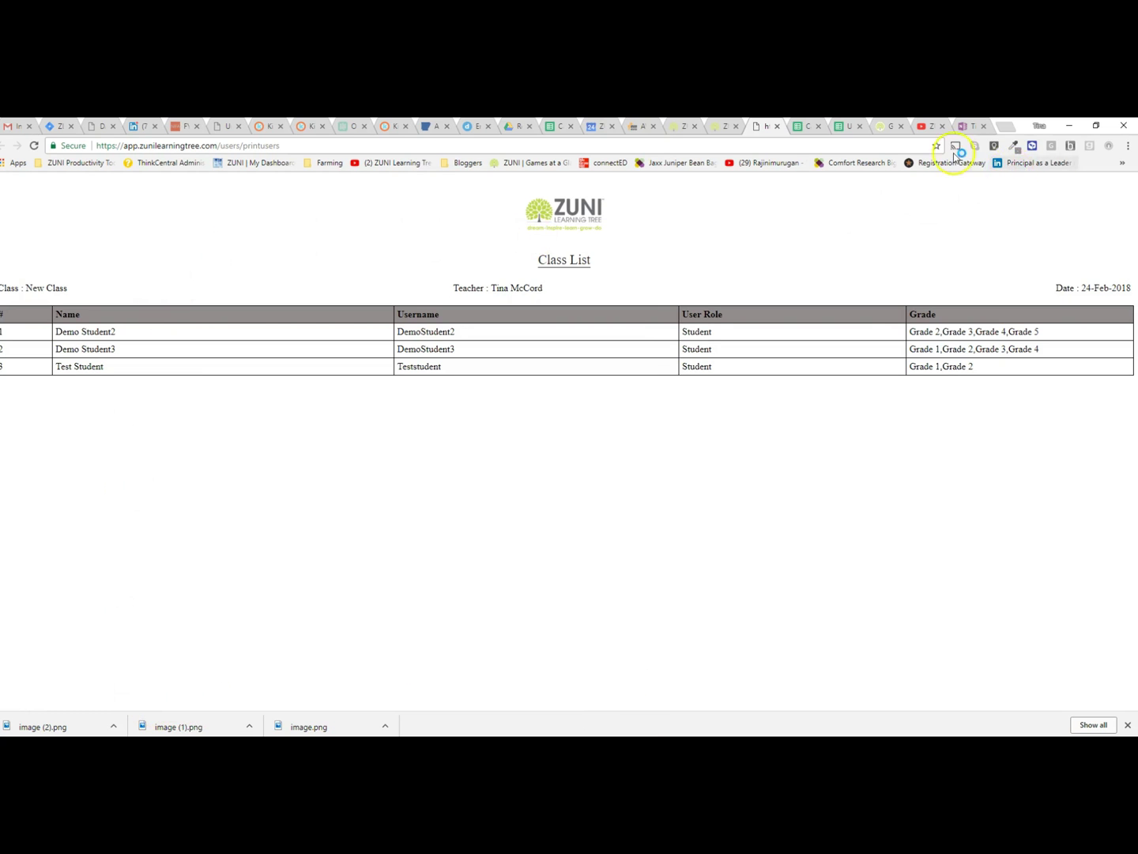
{"action": "key", "text": "ctrl+w"}
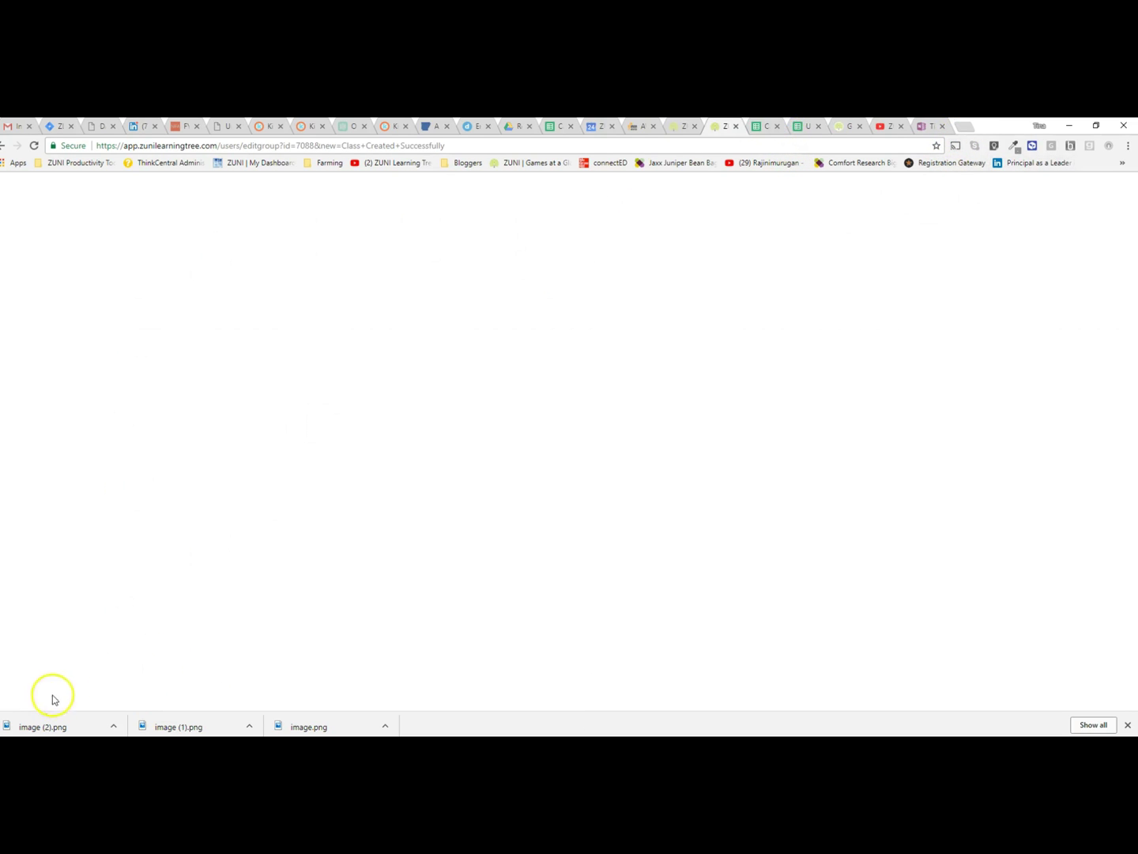